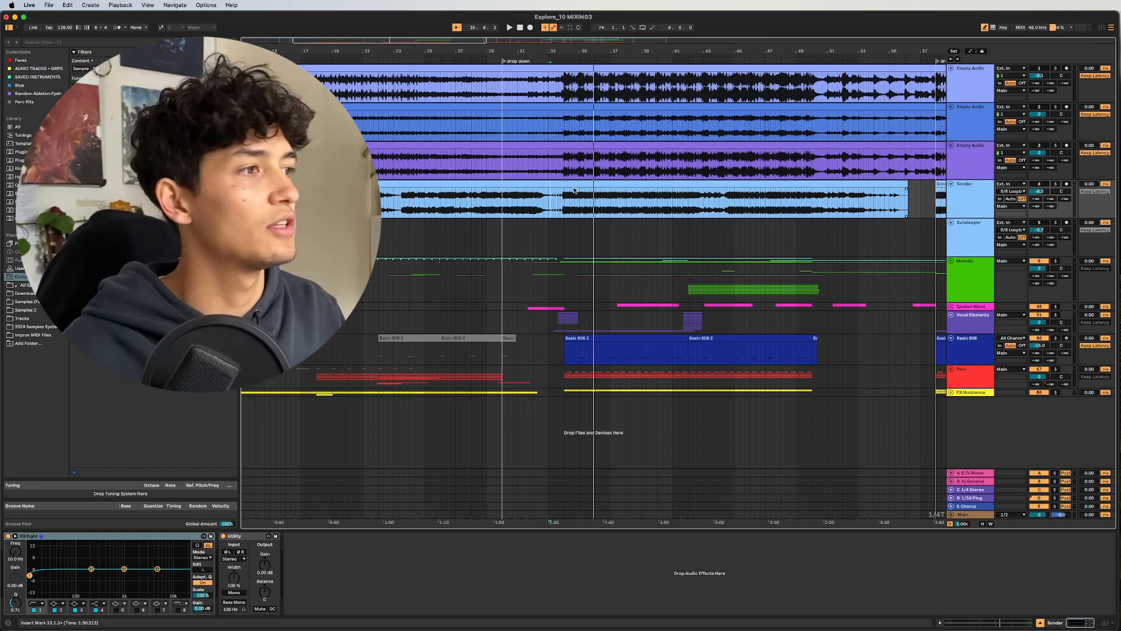
- Play the full arrangement from bar 28, shortly before the first drop
click(438, 203)
key(space)
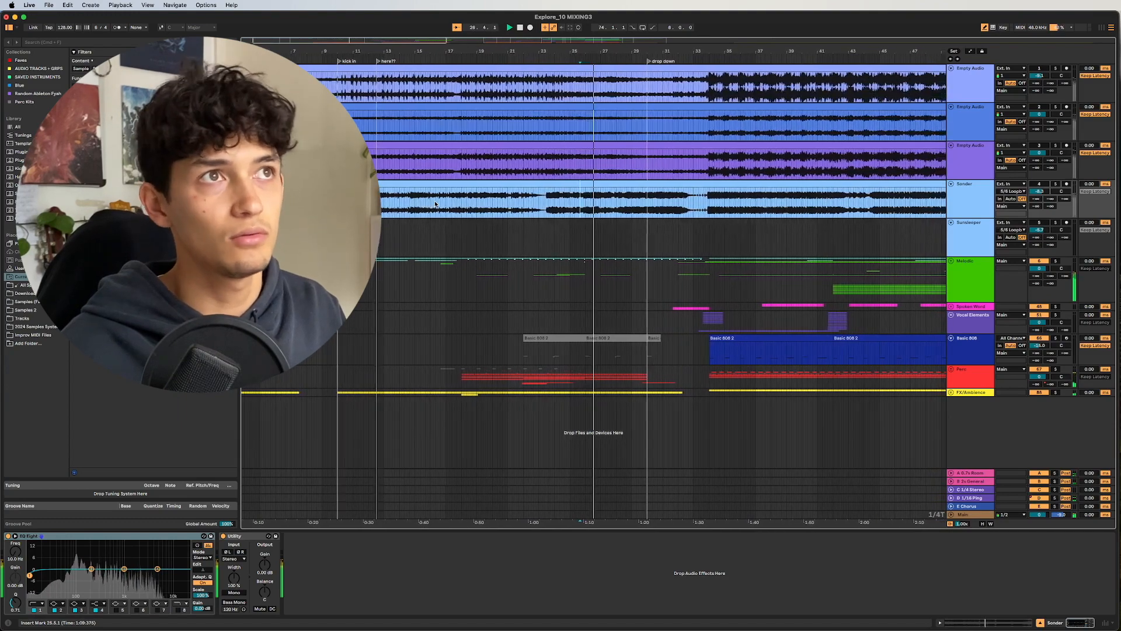
scroll(753, 197, right, 3)
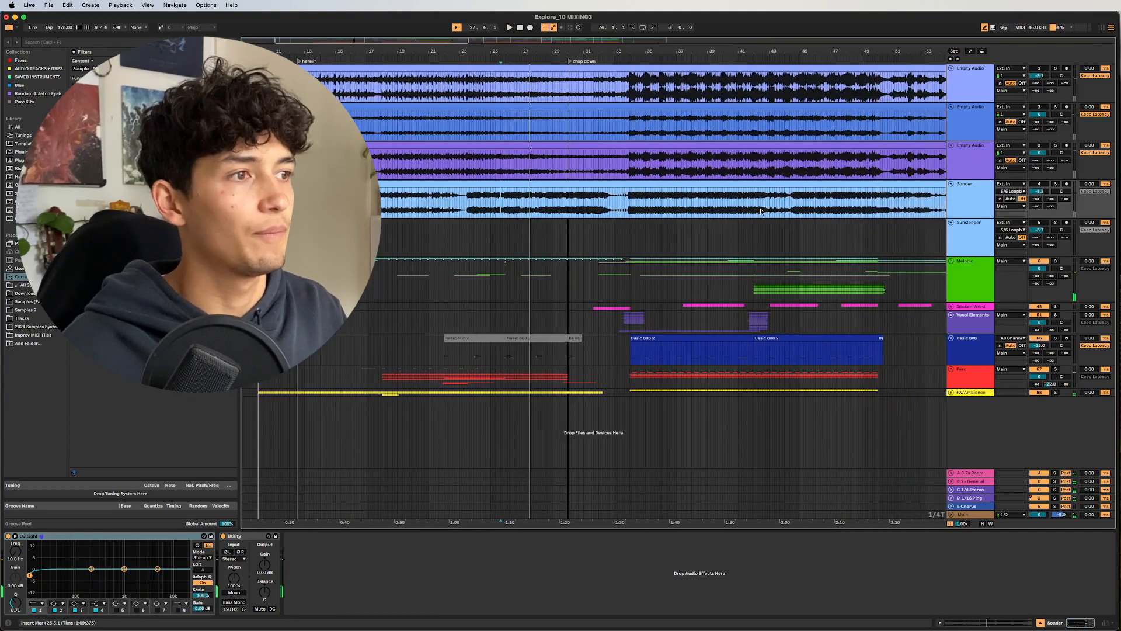
- Unfold the Melodic group and audition the Kalimba tings track around bar 42
click(750, 210)
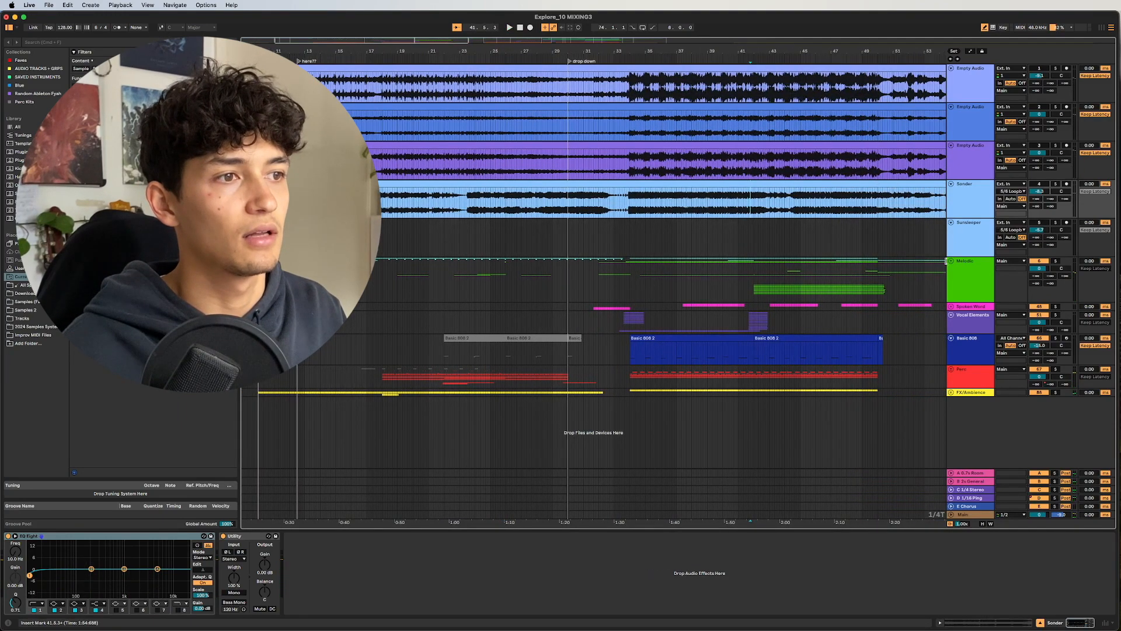
click(948, 261)
key(space)
scroll(759, 350, down, 15)
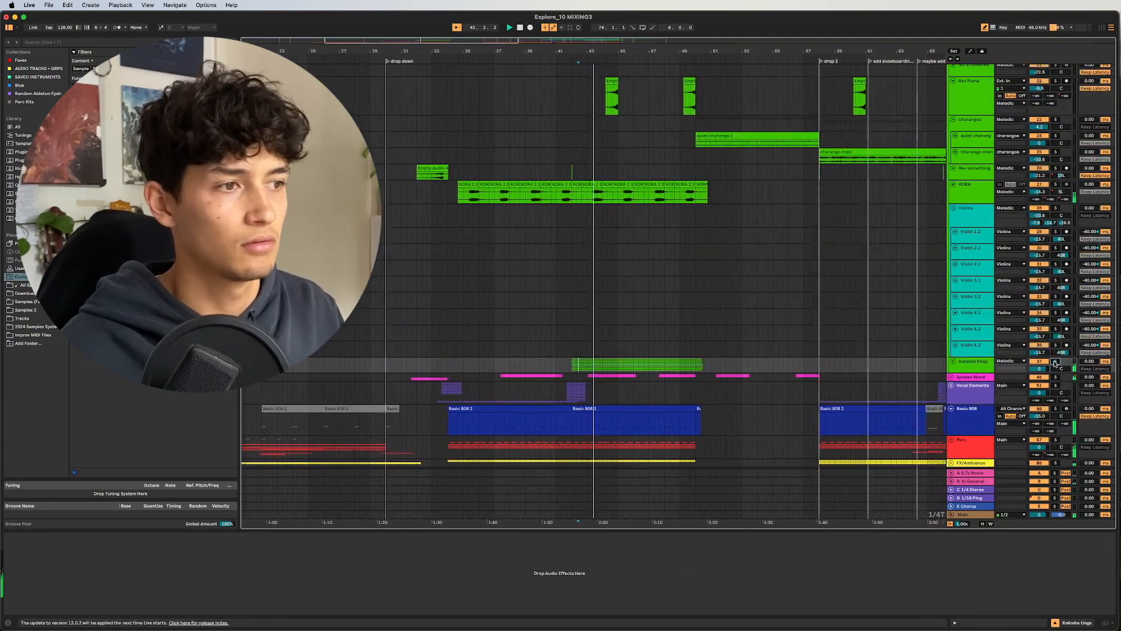
scroll(660, 304, up, 15)
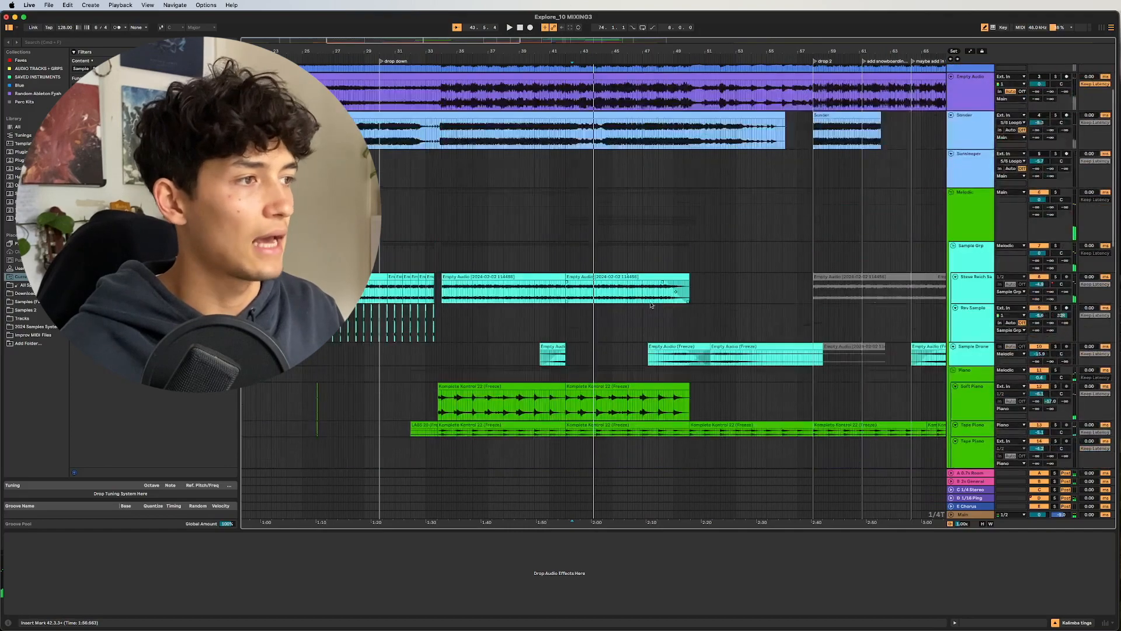
- Fold the Melodic group and audition the Loops (SMILE) percussion group in solo around bar 65
click(951, 194)
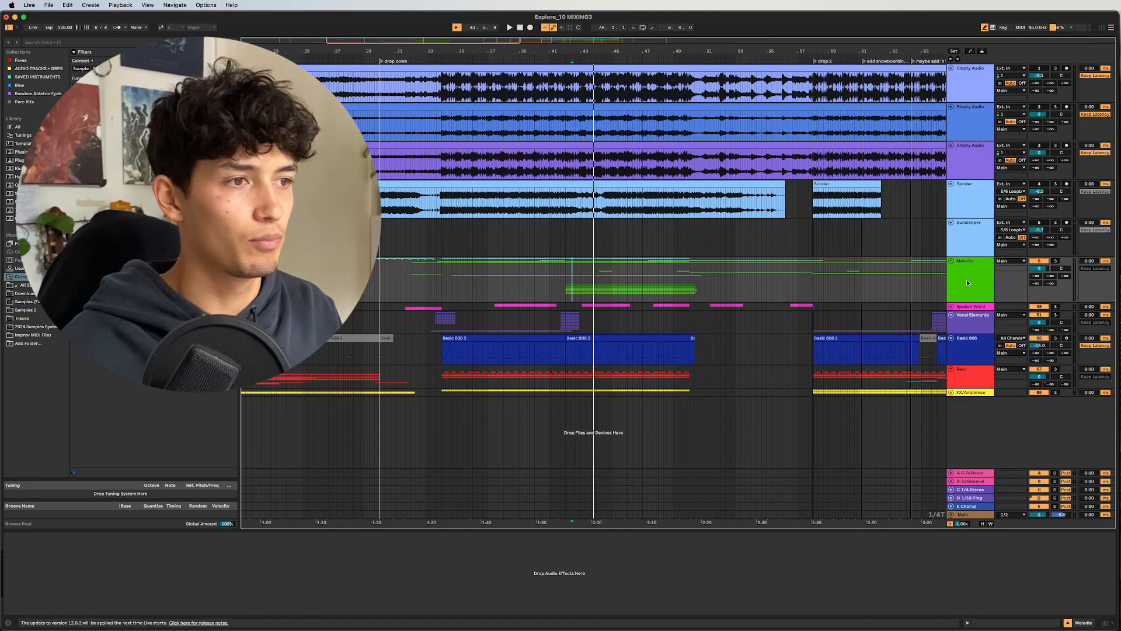
scroll(915, 298, right, 2)
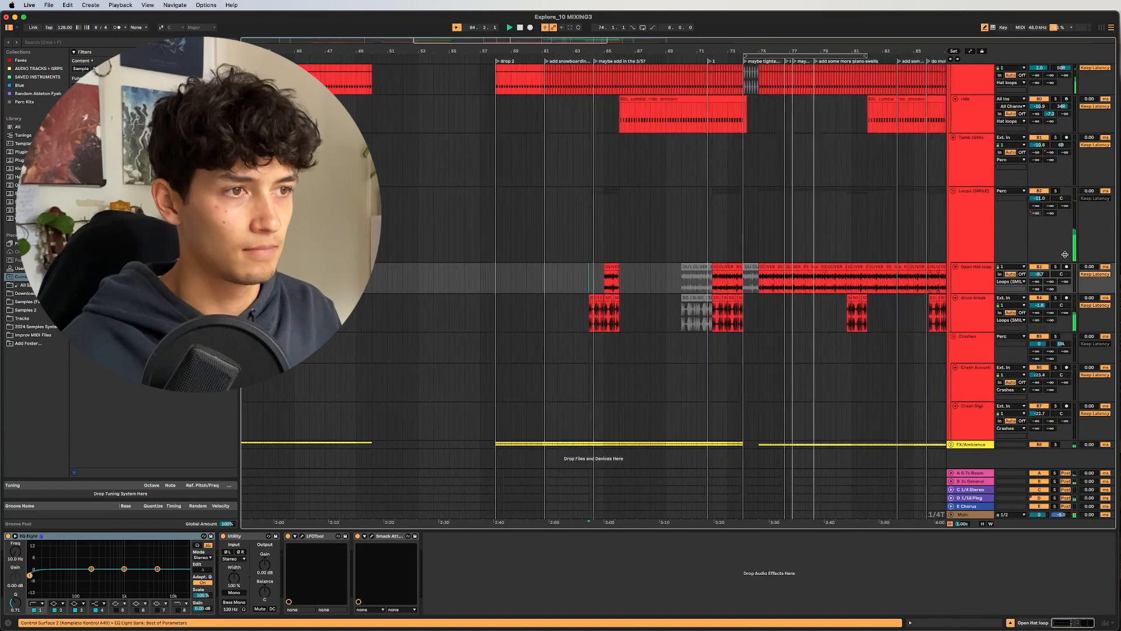
click(1055, 191)
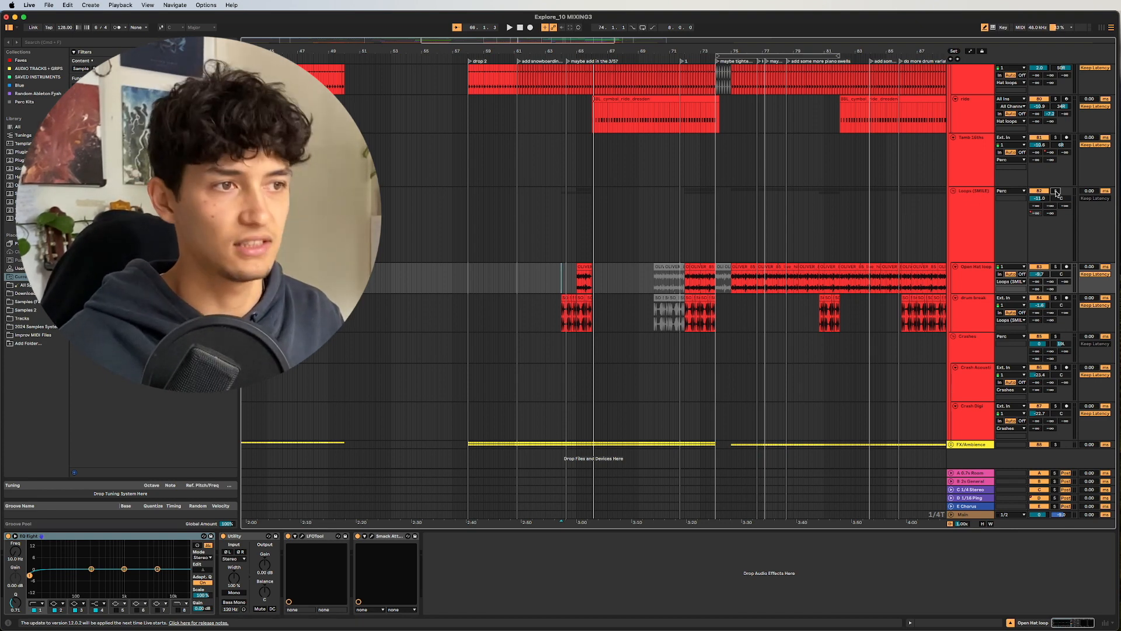
click(575, 188)
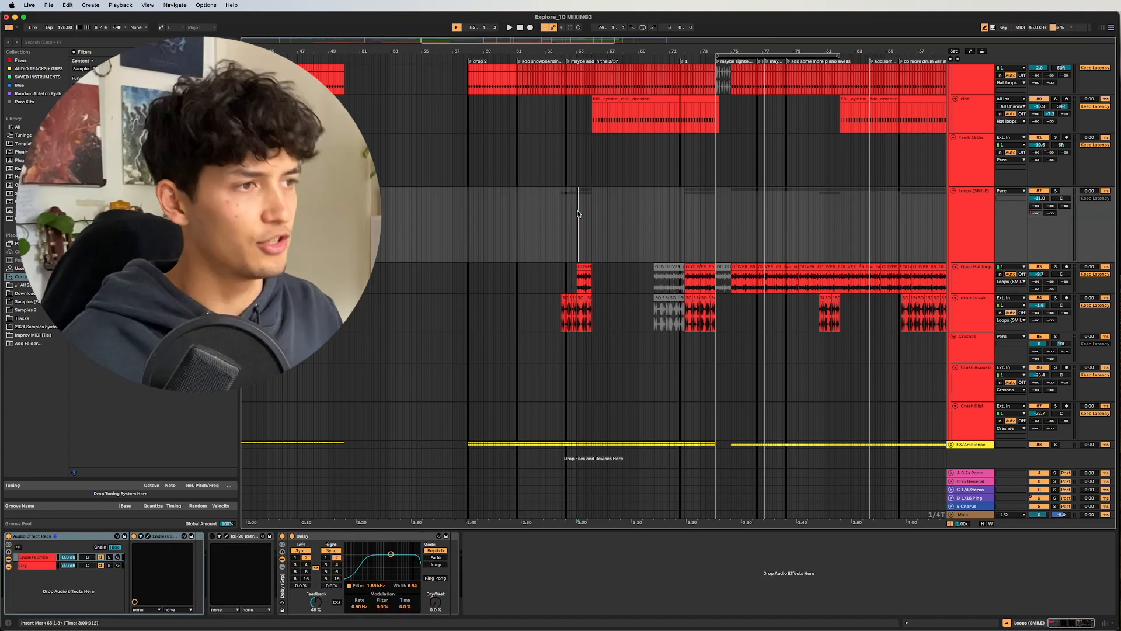
- Play the last section of the arrangement from bar 82
scroll(574, 188, right, 5)
scroll(586, 194, up, 10)
click(693, 171)
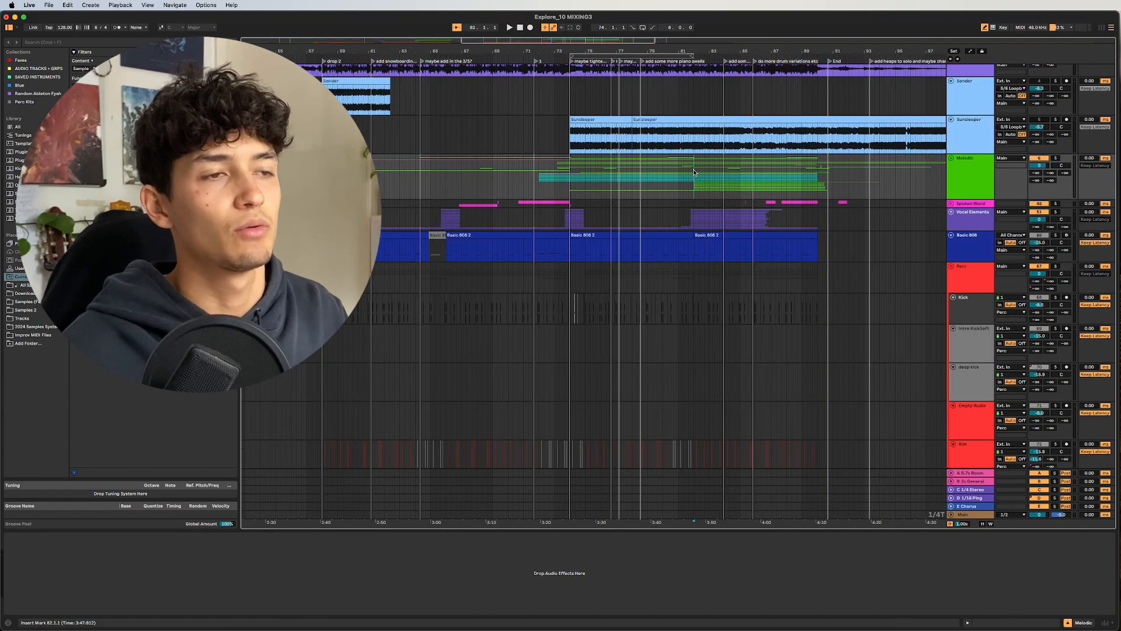
key(space)
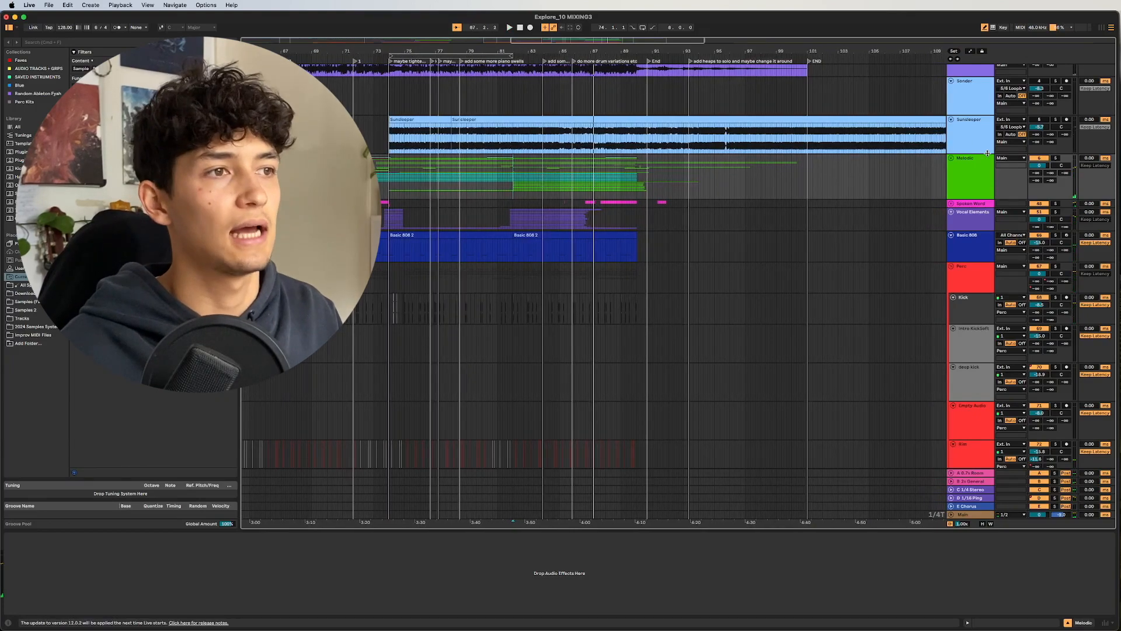
- Unfold the Melodic group, solo the Solo - Tape Piano track and play it
click(951, 158)
scroll(539, 292, down, 10)
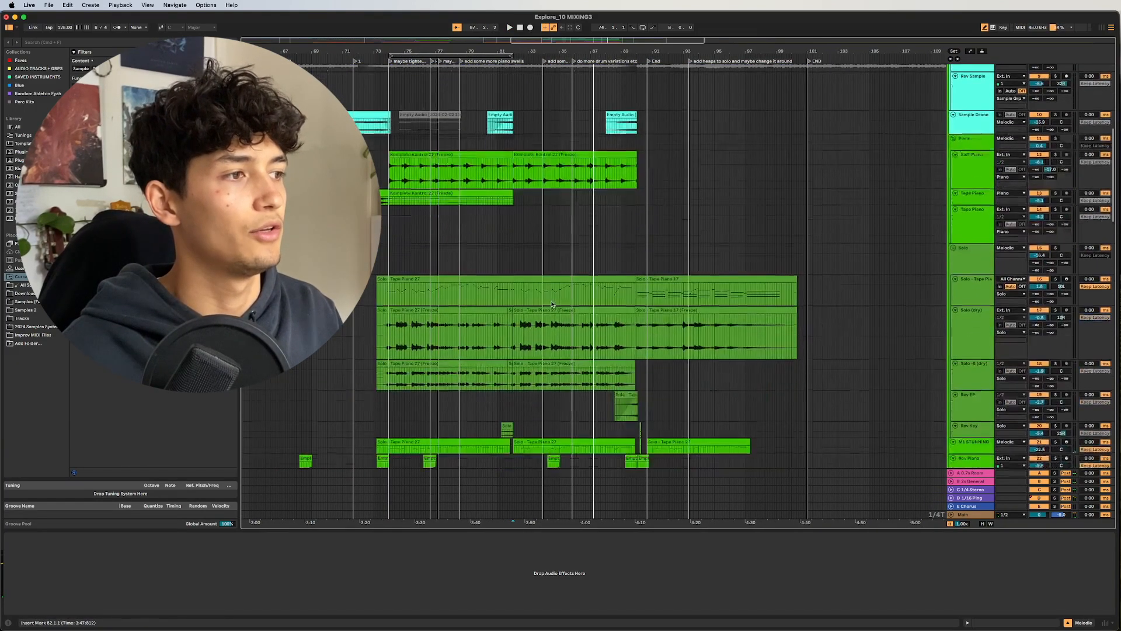
click(540, 293)
key(space)
click(1056, 278)
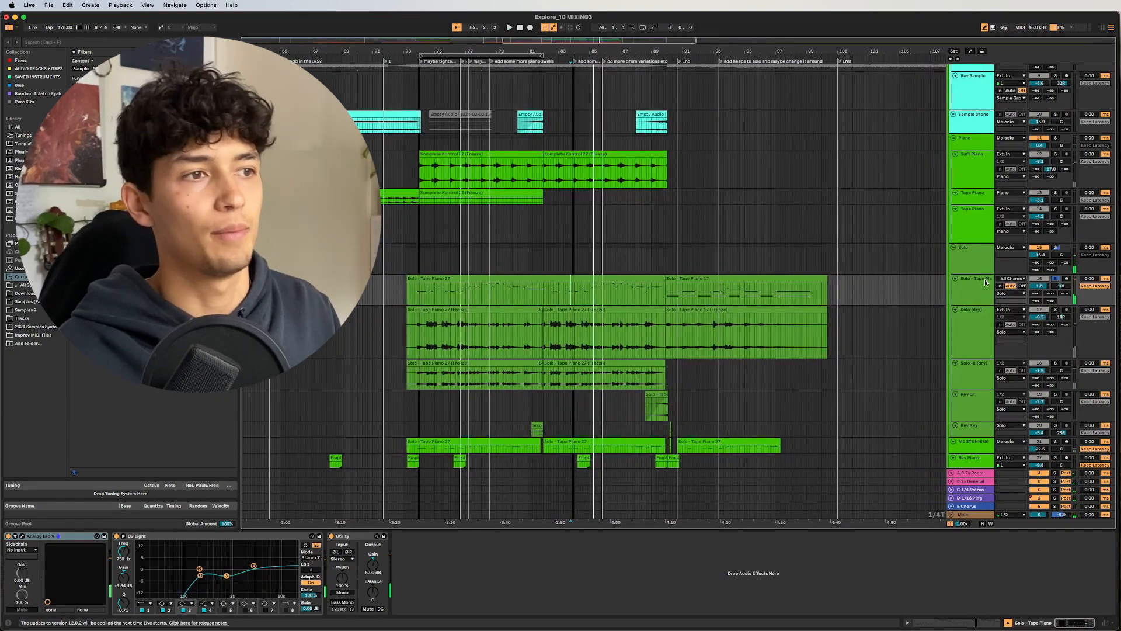
- Sweep the low-cut band of the Tape Piano track's EQ Eight during playback and bring it back to 311 Hz
key(space)
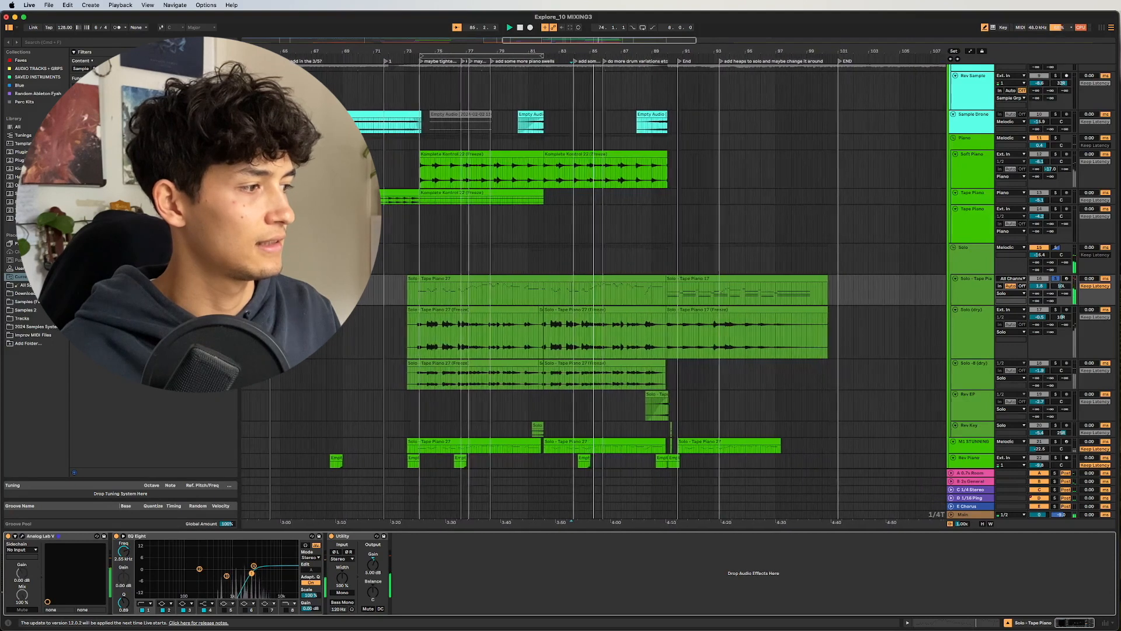
drag(251, 573, 200, 575)
key(space)
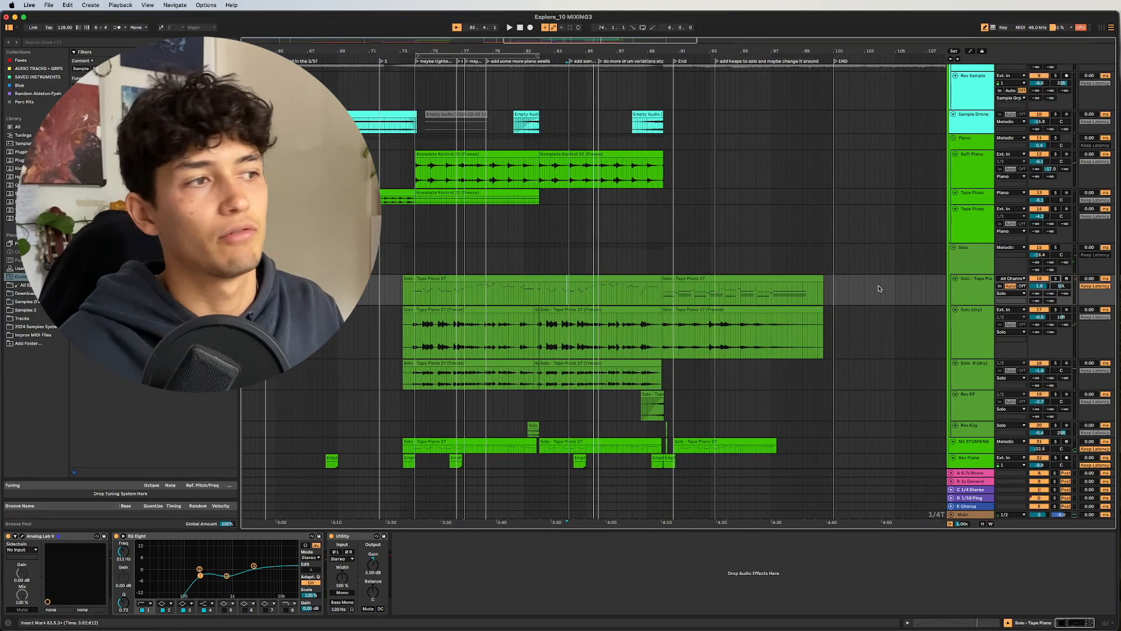
- Solo the Solo (dry) track and play it from bar 73
click(544, 293)
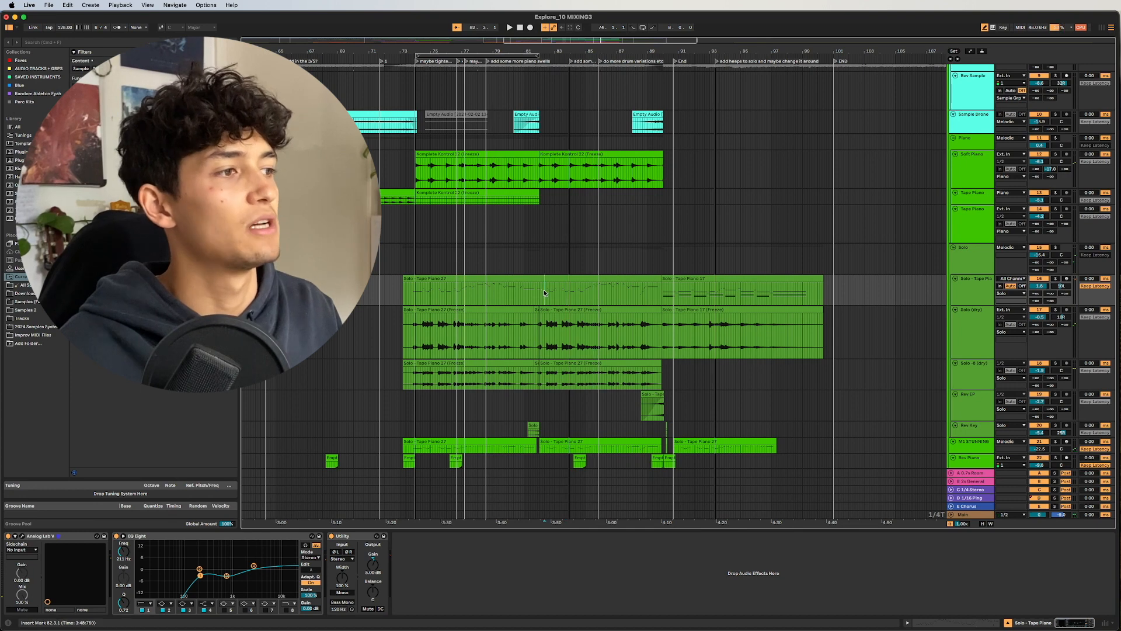
click(409, 290)
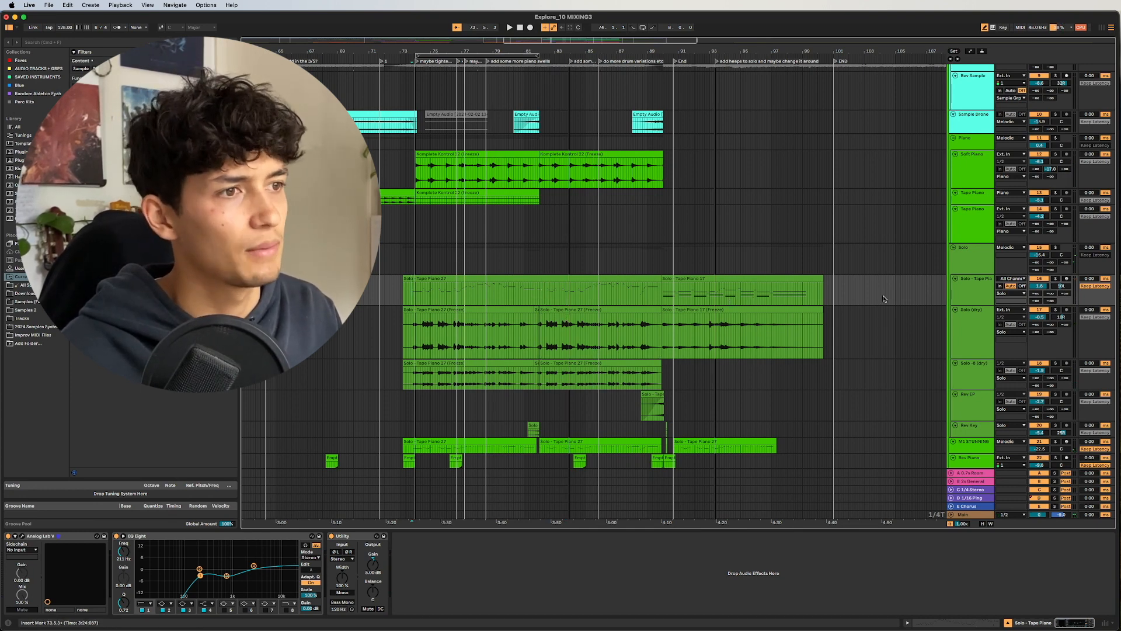
click(971, 343)
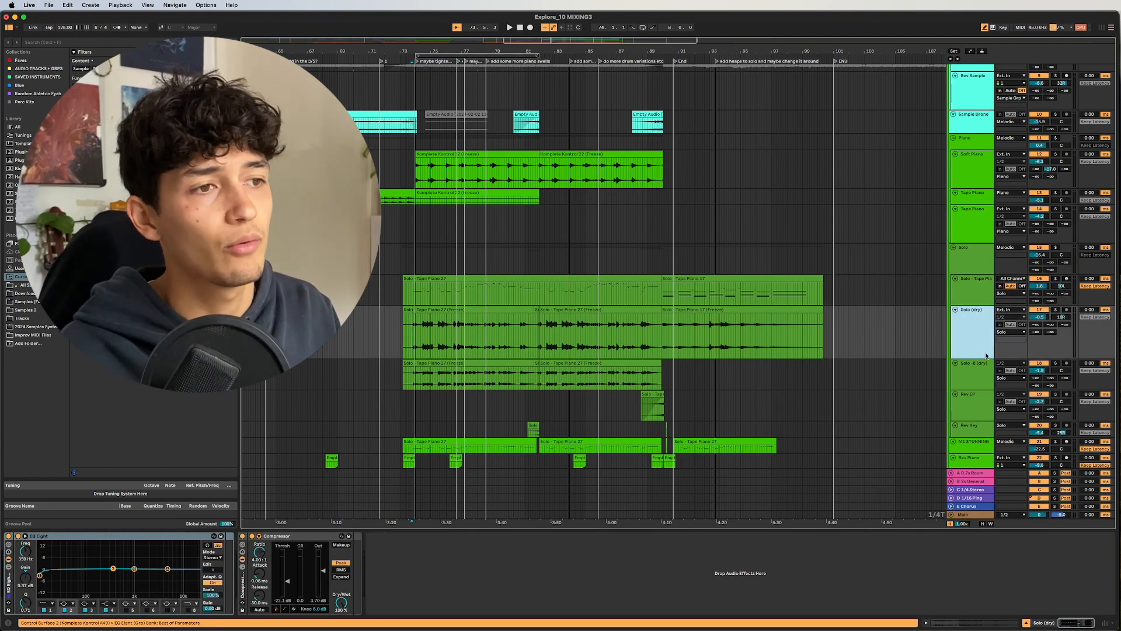
key(s)
key(space)
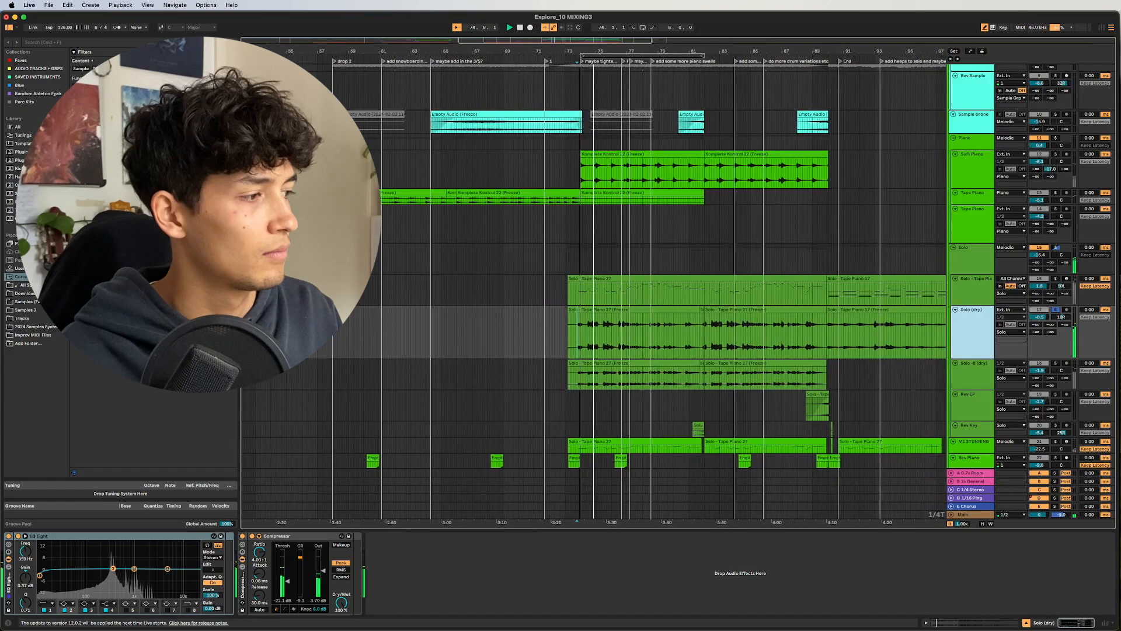
- Try a strong boost with the high EQ Eight band on the Solo (dry) track during playback, and undo it
drag(168, 569, 140, 542)
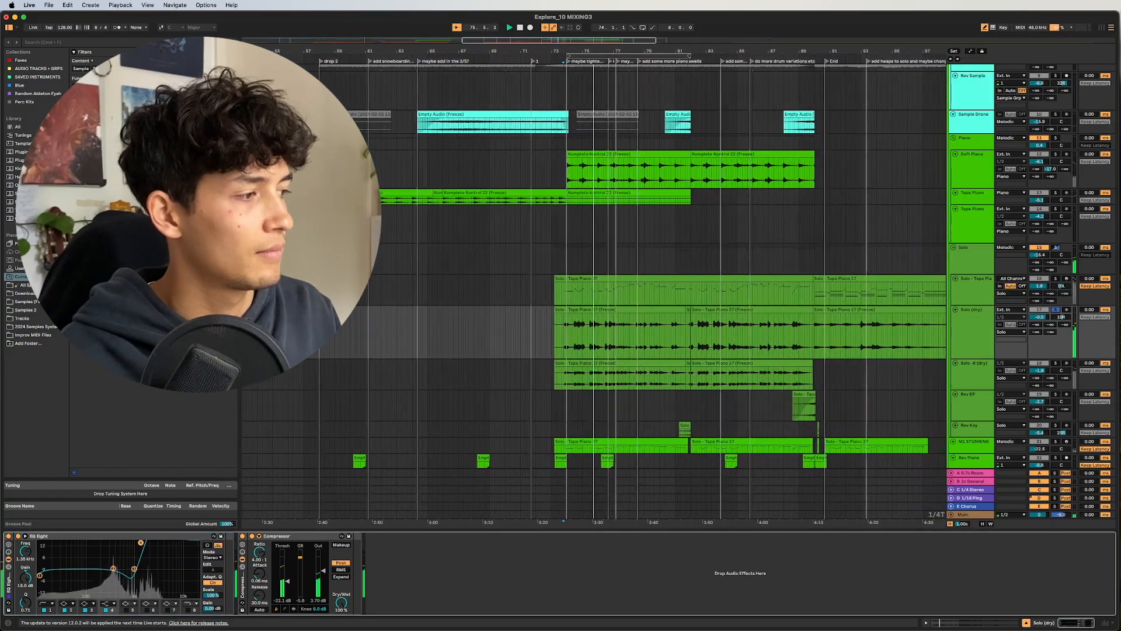
key(space)
key(super+z)
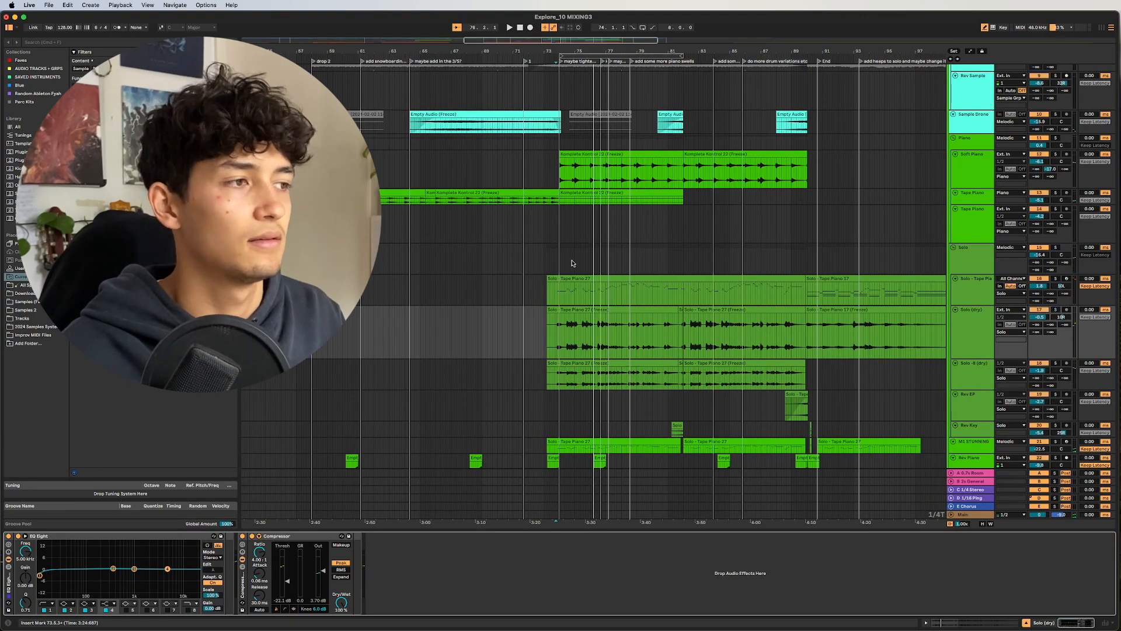
click(572, 263)
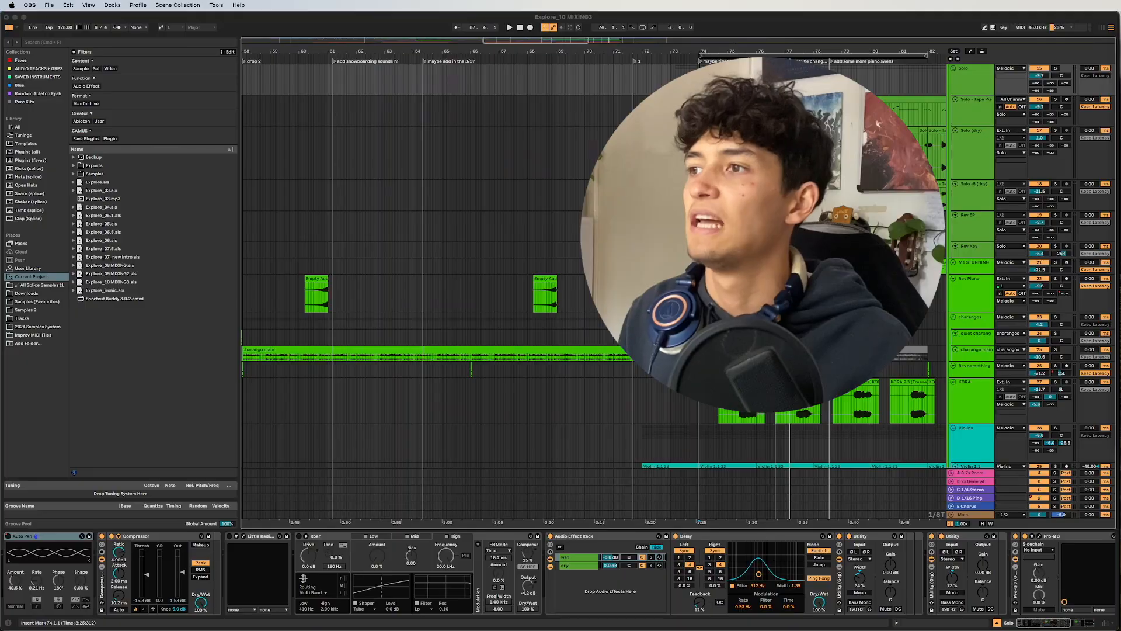
- Switch to Ableton Live and display the Solo group's device chain near bar 74
key(super+Tab)
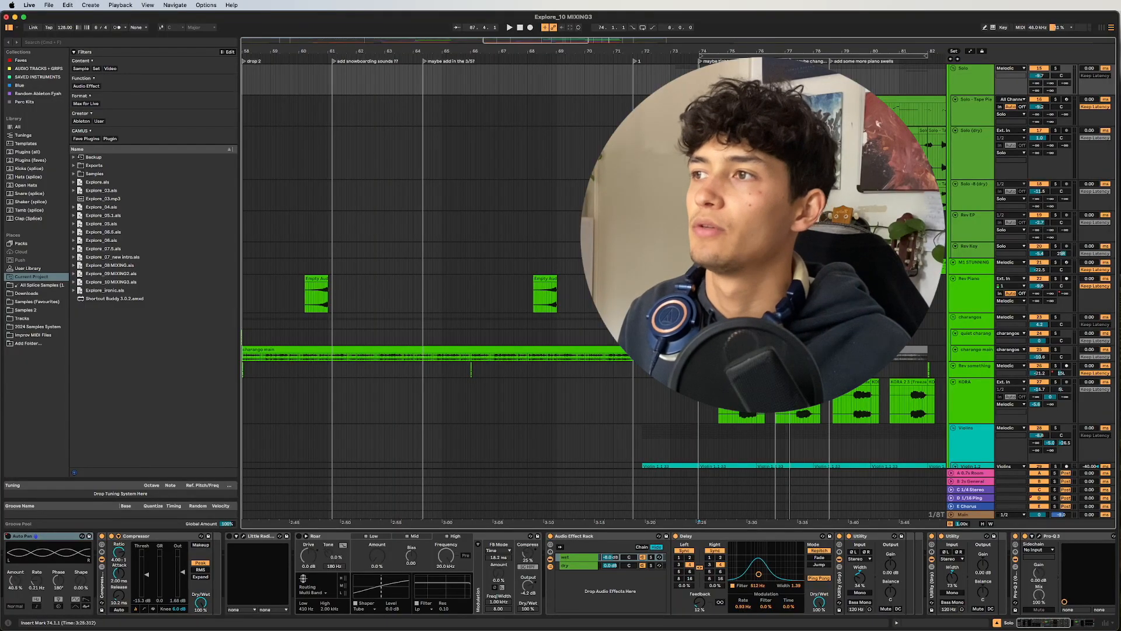
scroll(735, 175, up, 3)
scroll(672, 169, right, 5)
click(417, 147)
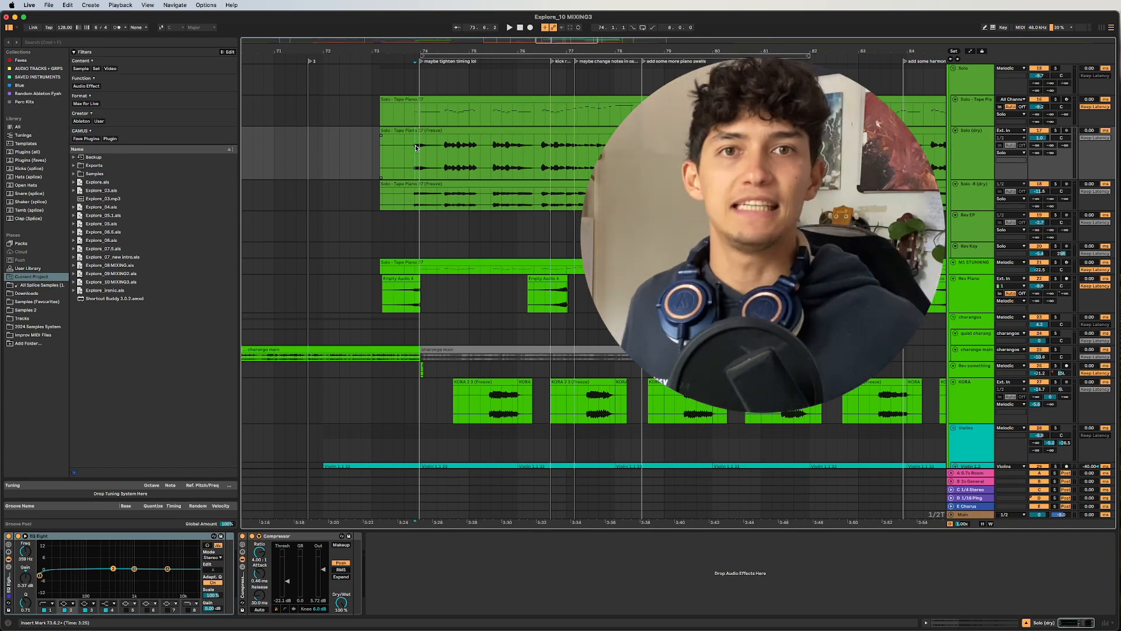
scroll(416, 150, up, 4)
click(435, 166)
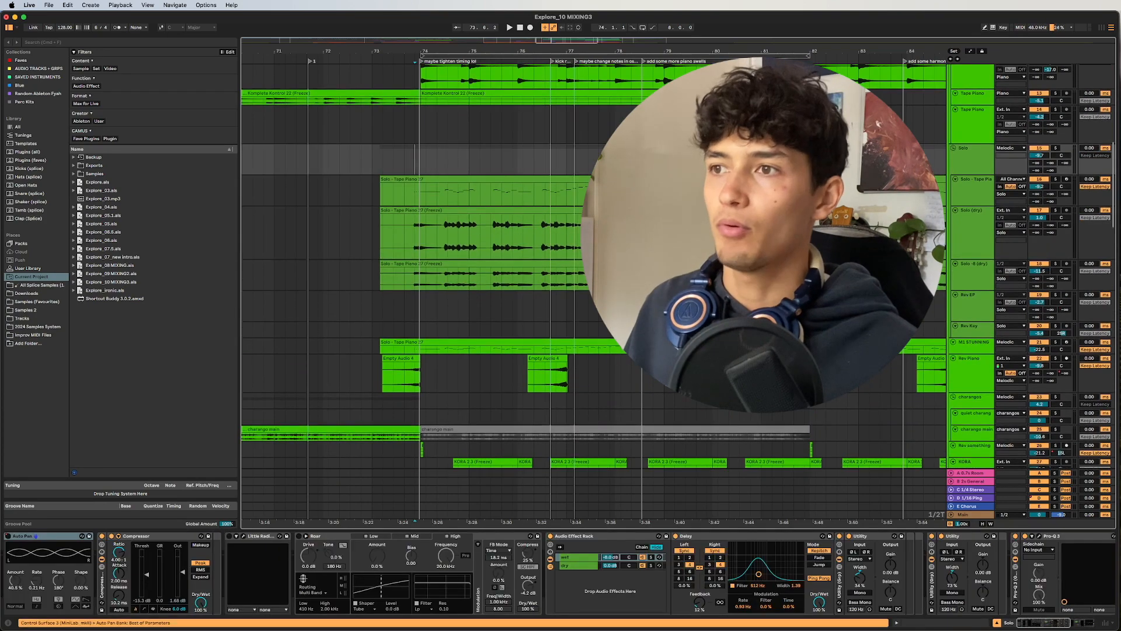
- Select the Solo - Tape Piano track, close its Analog Lab window and play the part from bar 74
click(970, 196)
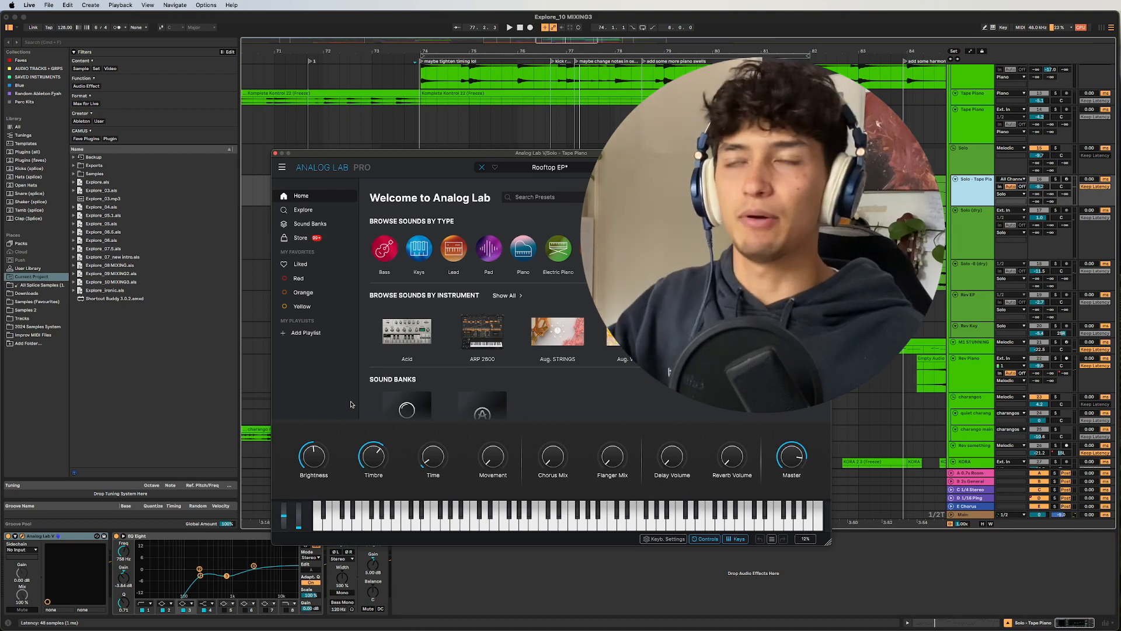
click(275, 153)
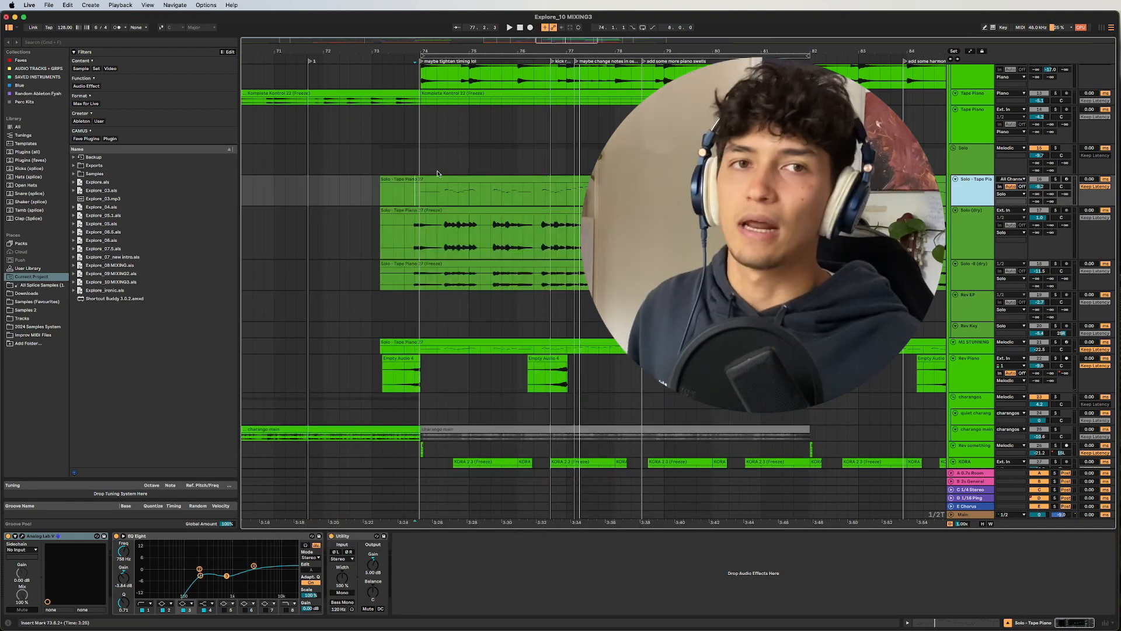
click(427, 191)
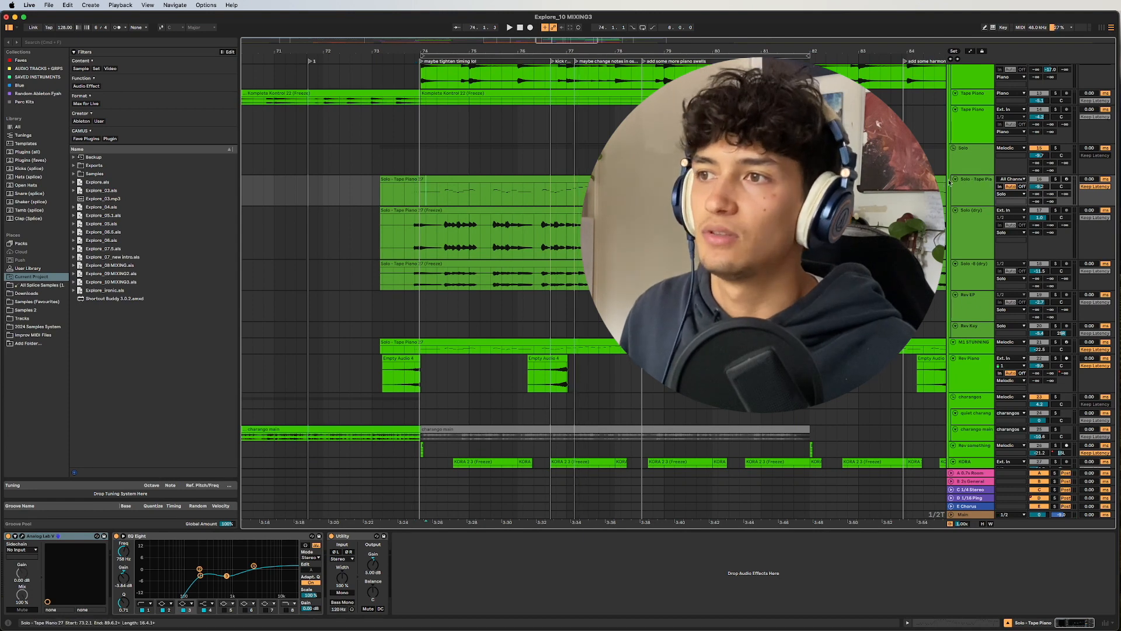
key(space)
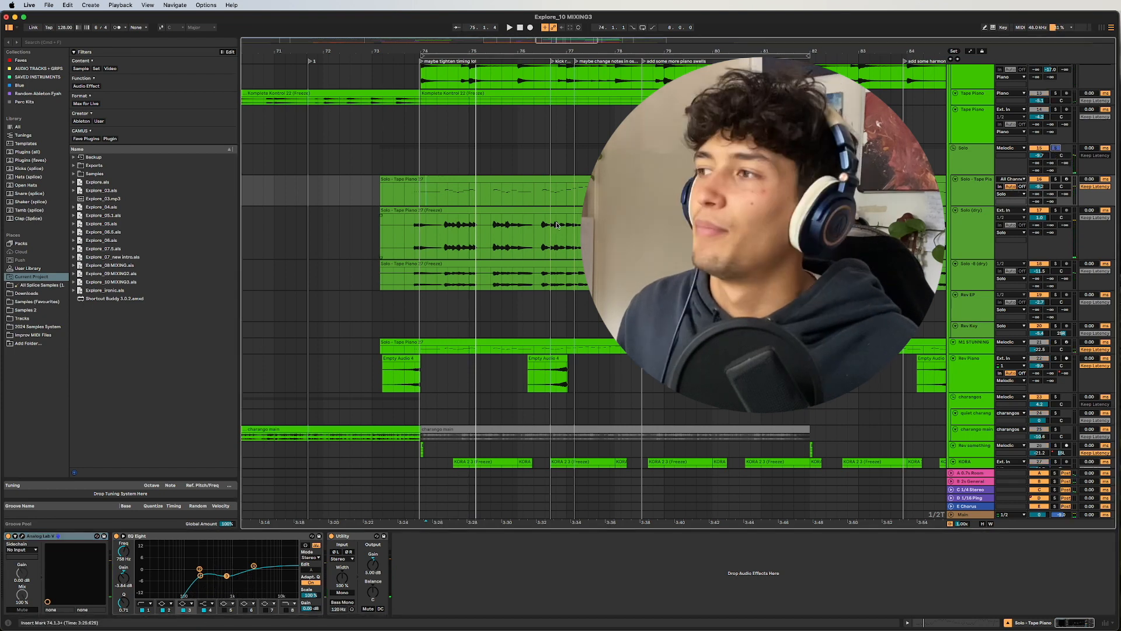
- Look through the Solo group's effect chain, from Auto Pan to the final EQ Eight
click(446, 159)
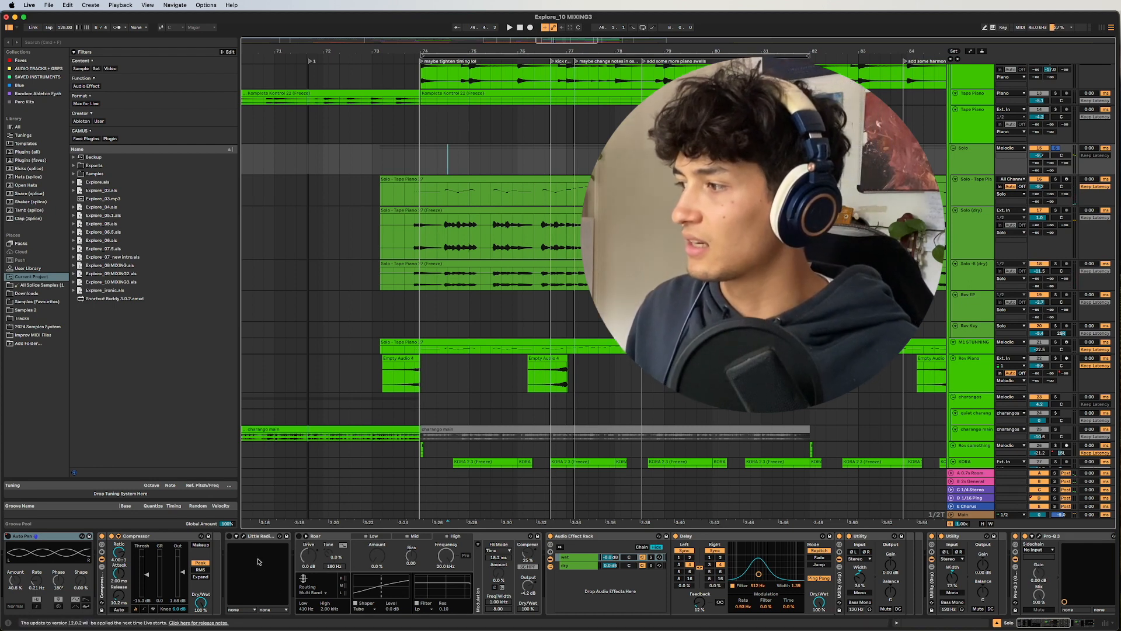
scroll(402, 553, right, 10)
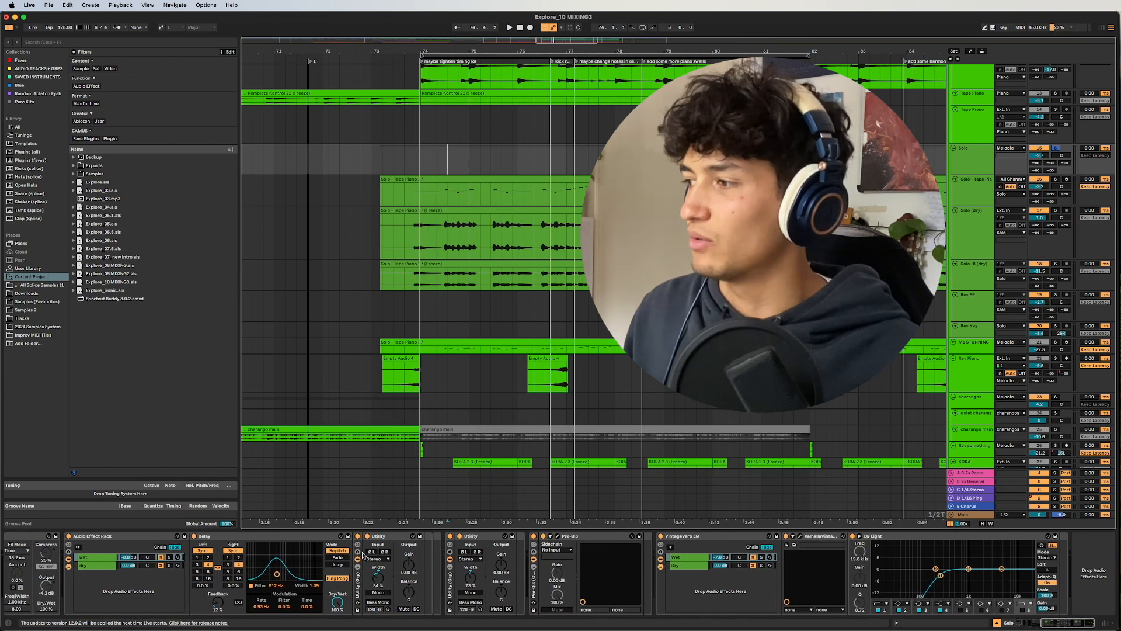
scroll(363, 554, left, 10)
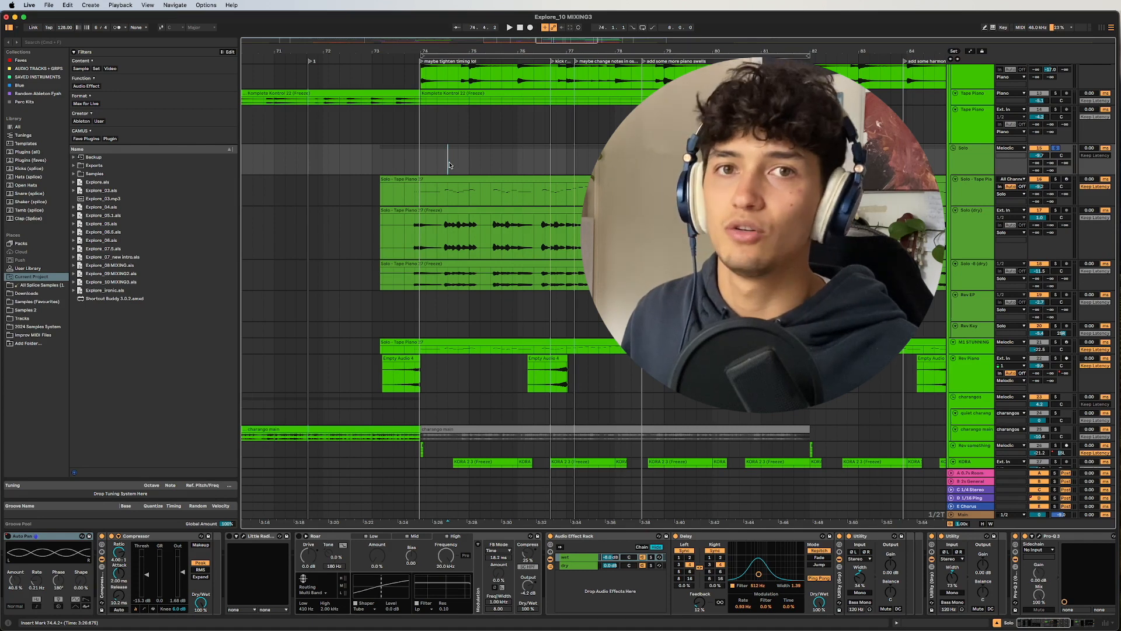
- Play the solo passage with the other tracks from bar 74 and view the violin and spoken word tracks
scroll(449, 164, up, 2)
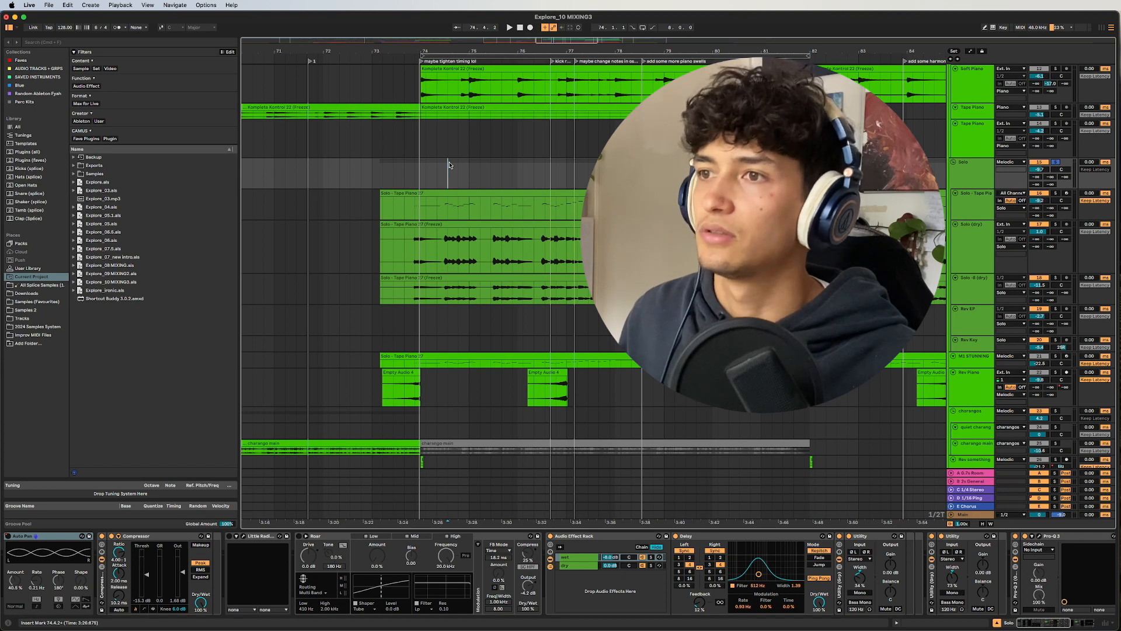
key(space)
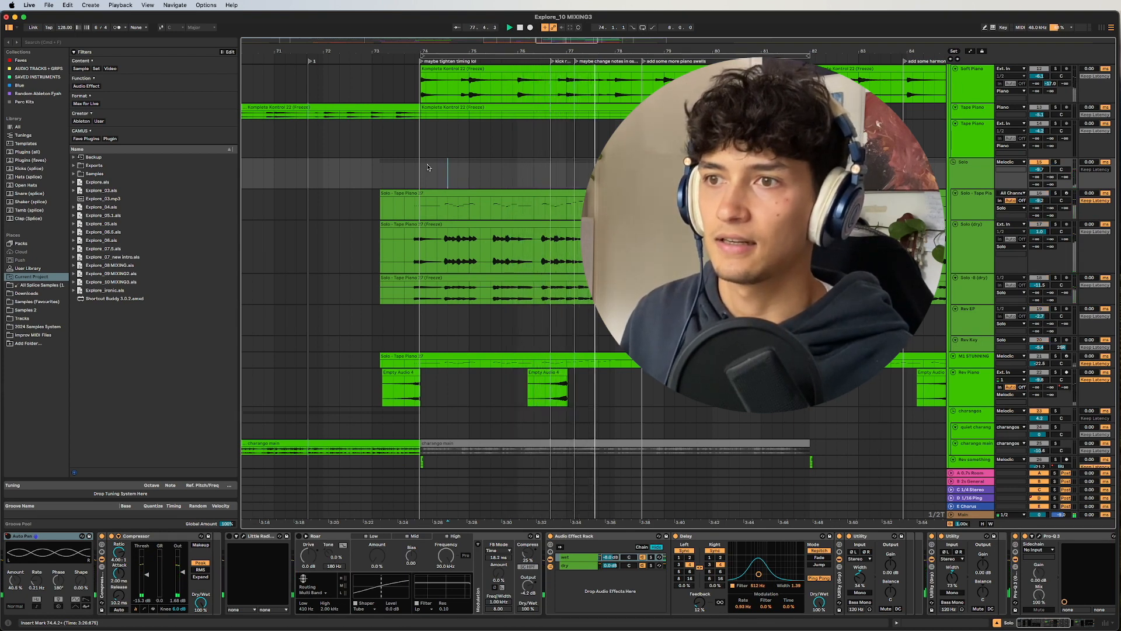
scroll(427, 168, down, 10)
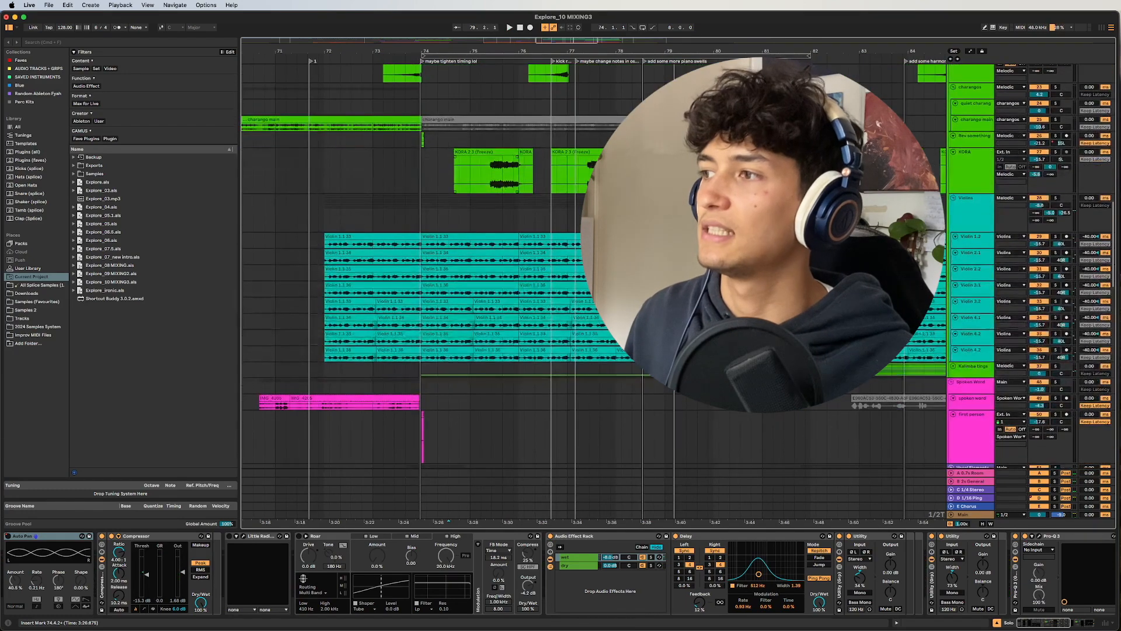
- Open the Piano group's Pro-Q 3 sidechained to the Solo group, and play the passage with the Soft Piano track soloed
click(474, 219)
scroll(485, 262, up, 15)
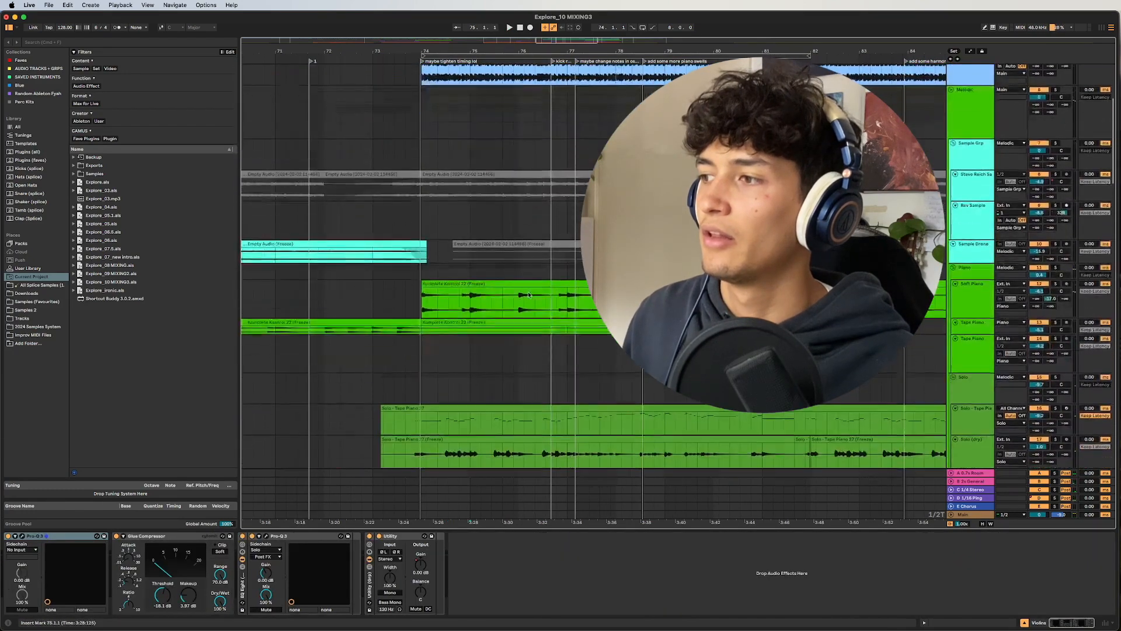
click(496, 304)
click(262, 536)
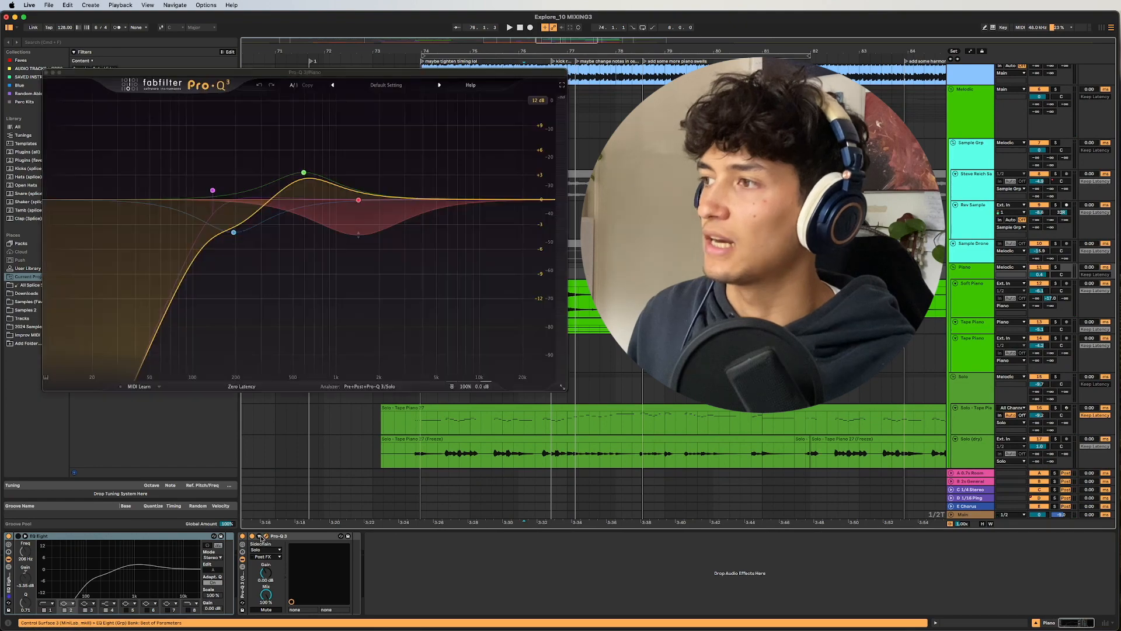
key(space)
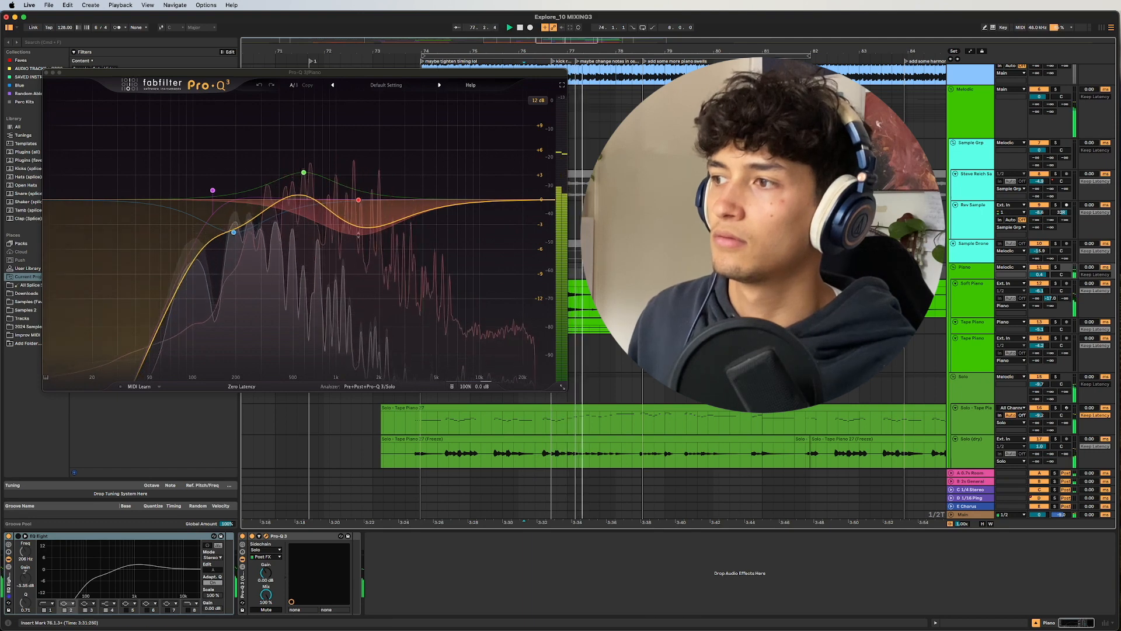
click(1054, 284)
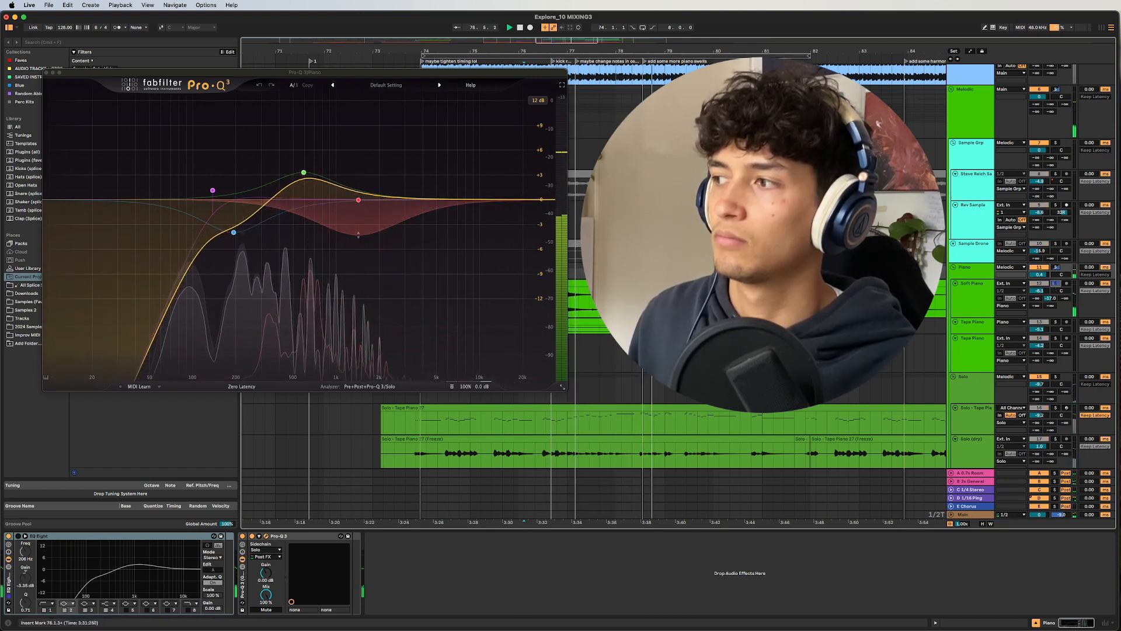
- Select the Violins group and play it soloed from around bar 74
scroll(589, 444, down, 8)
scroll(578, 292, down, 8)
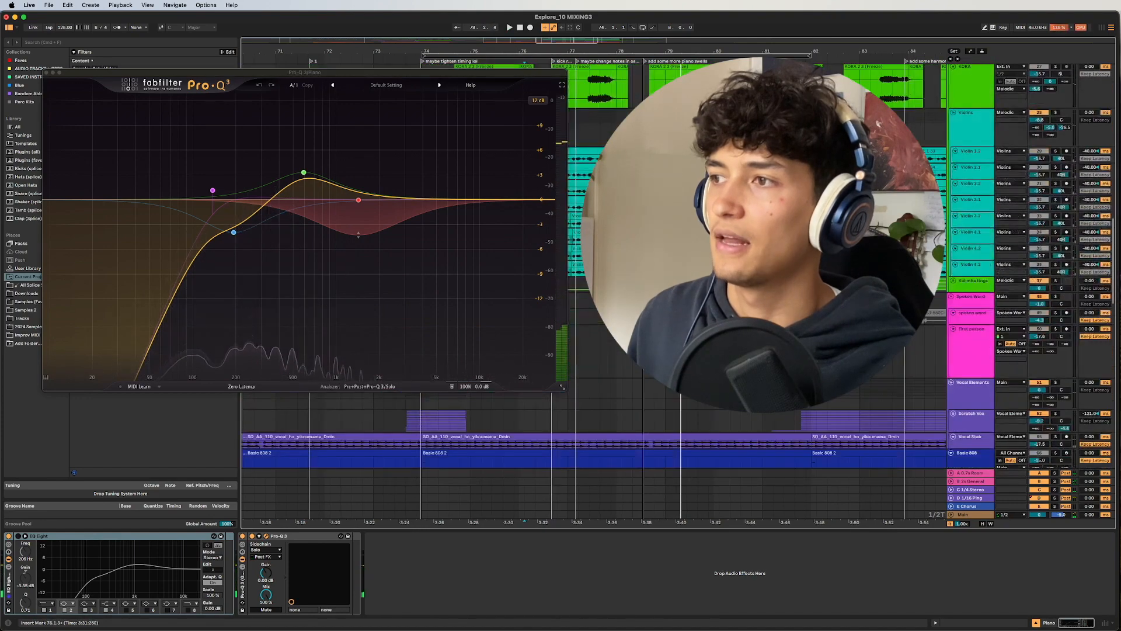
click(577, 141)
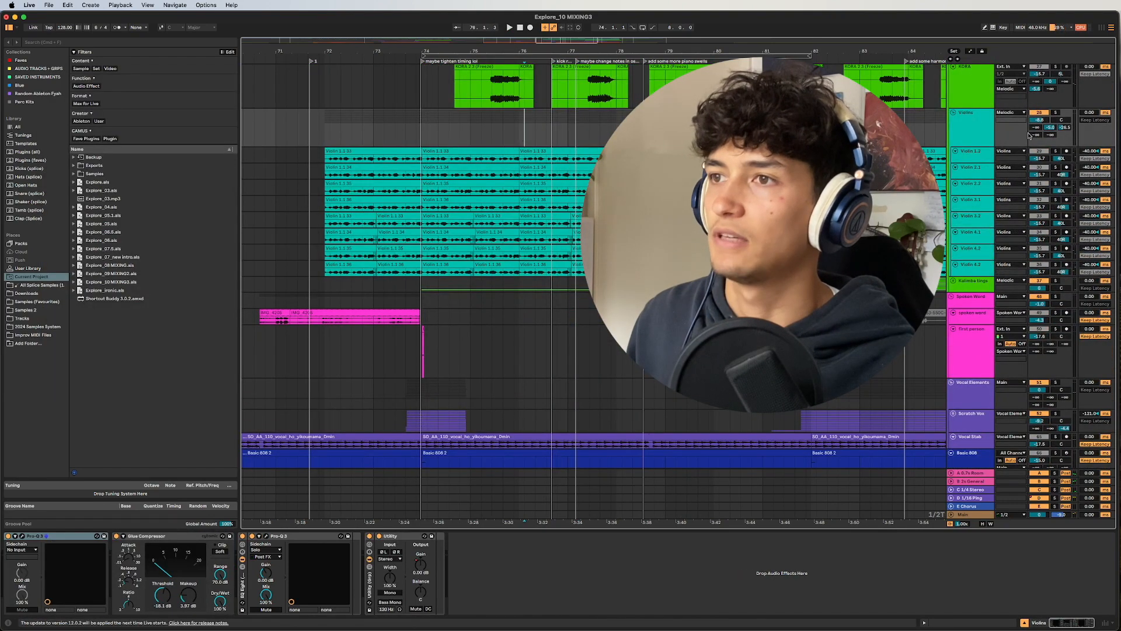
double_click(984, 139)
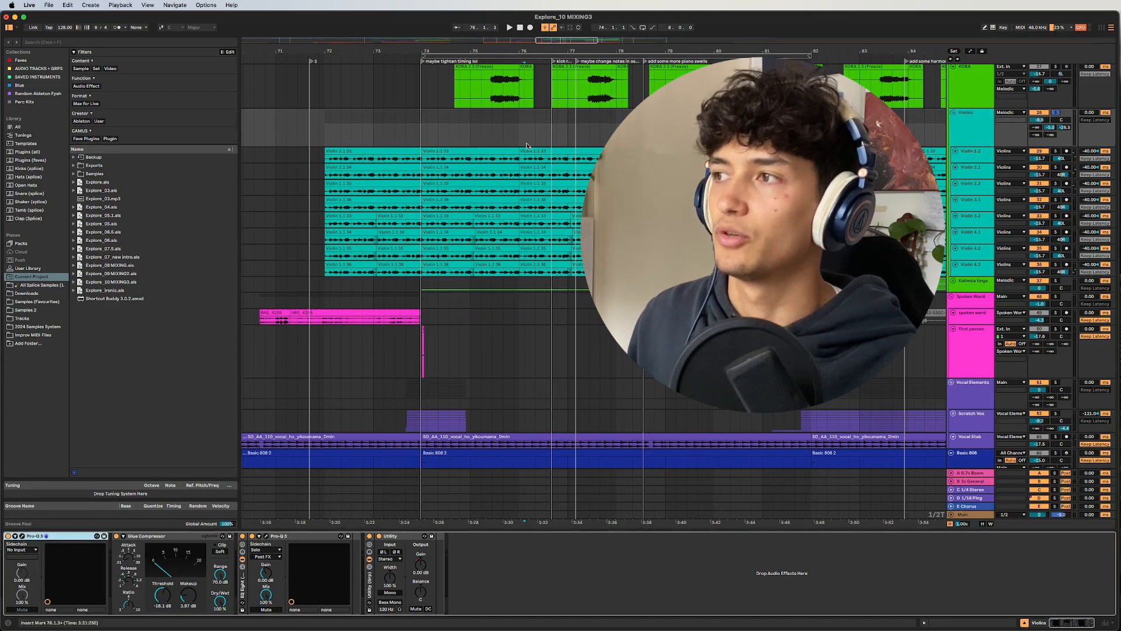
click(431, 138)
key(space)
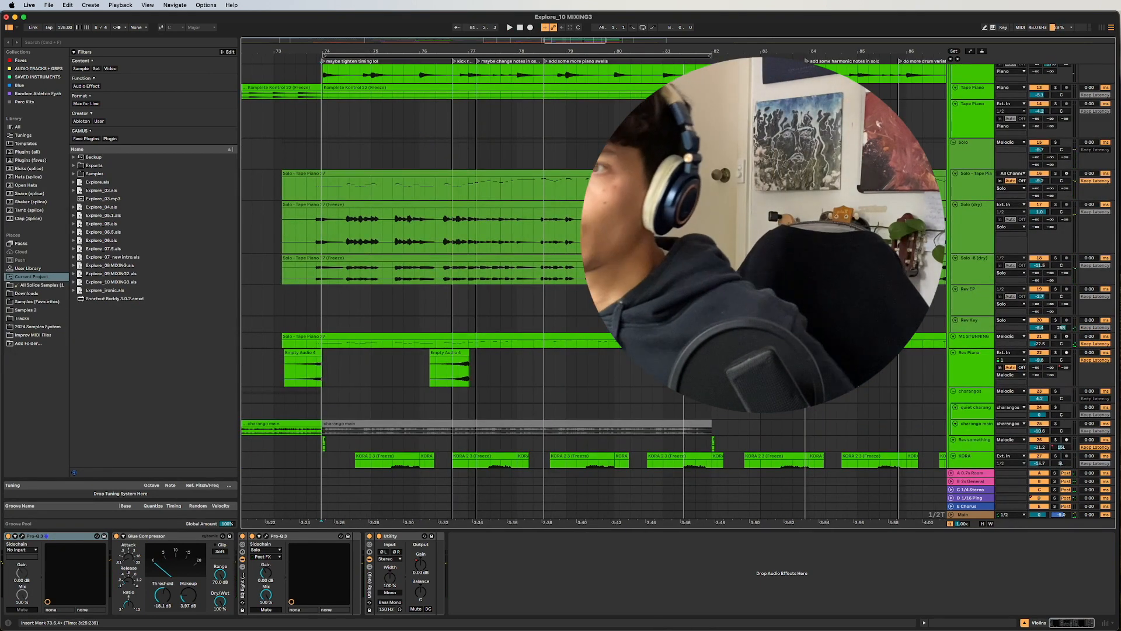
- Return to the Solo group and display its effect chain for comparison with the violins
scroll(593, 263, up, 2)
scroll(592, 262, up, 5)
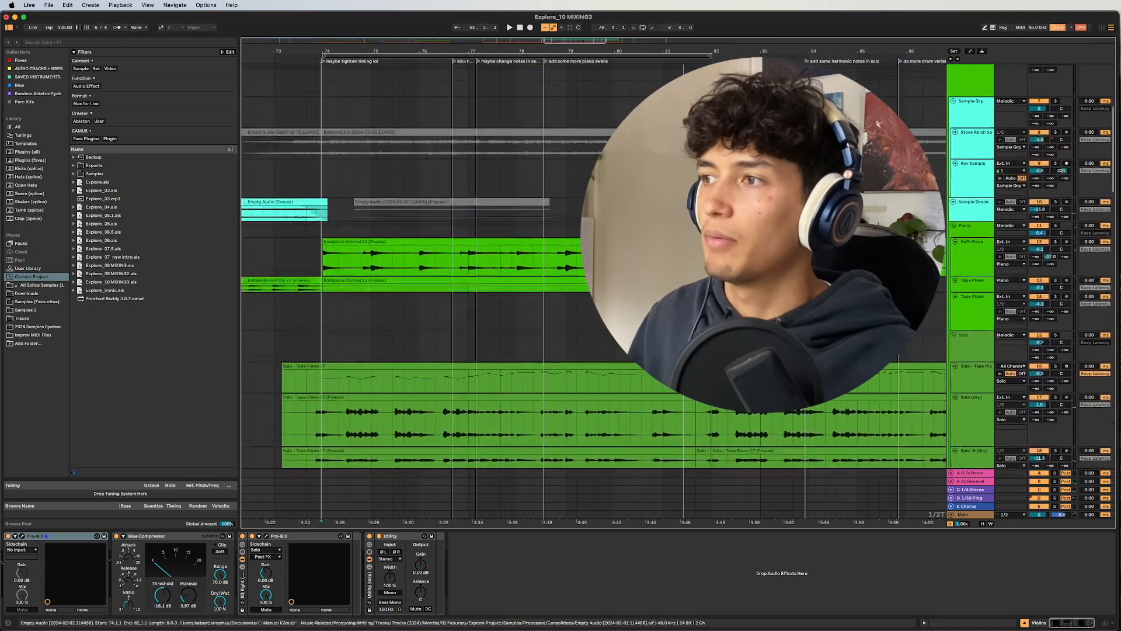
scroll(571, 204, down, 6)
click(532, 130)
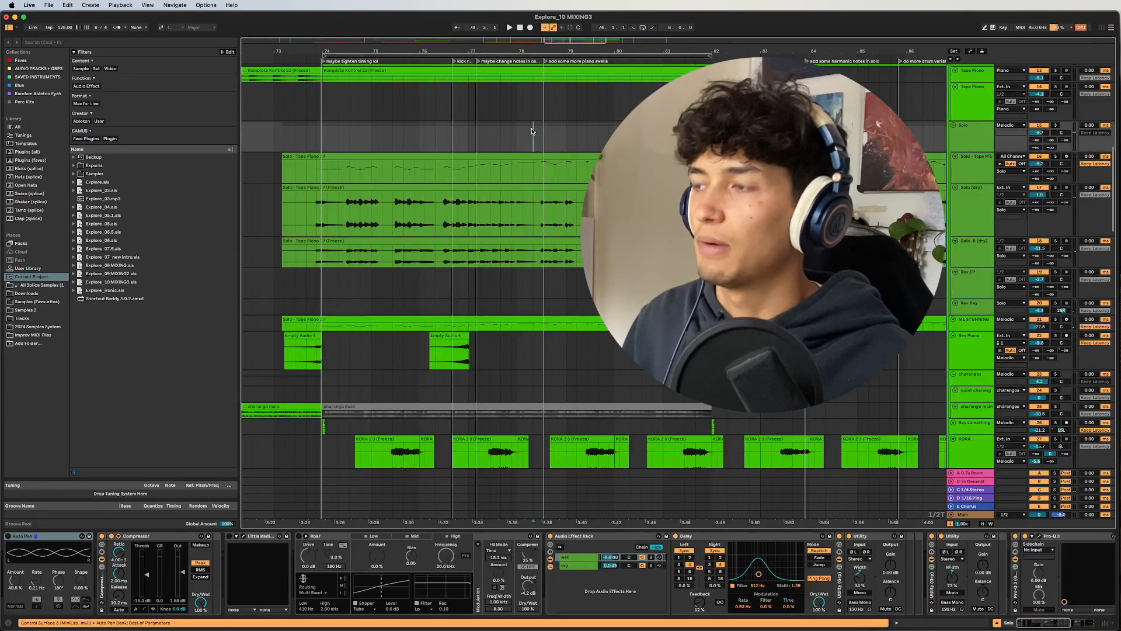
- Inspect the Violins group's Pro-Q 3 curve with its solo sidechain, and close the plug-in window
scroll(974, 348, down, 5)
click(974, 349)
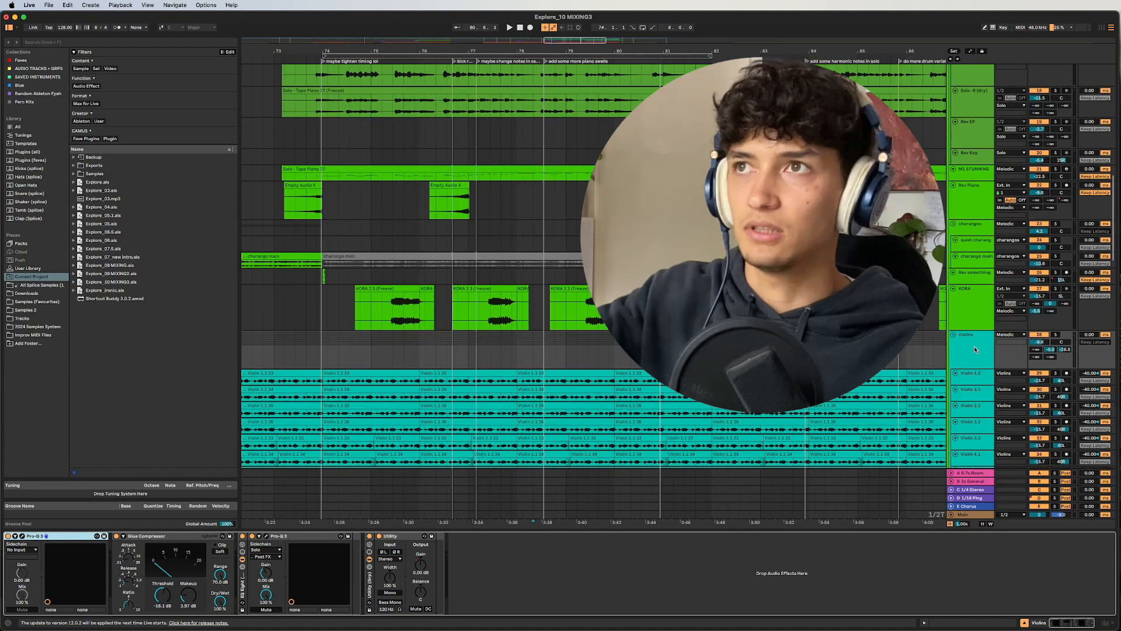
double_click(975, 348)
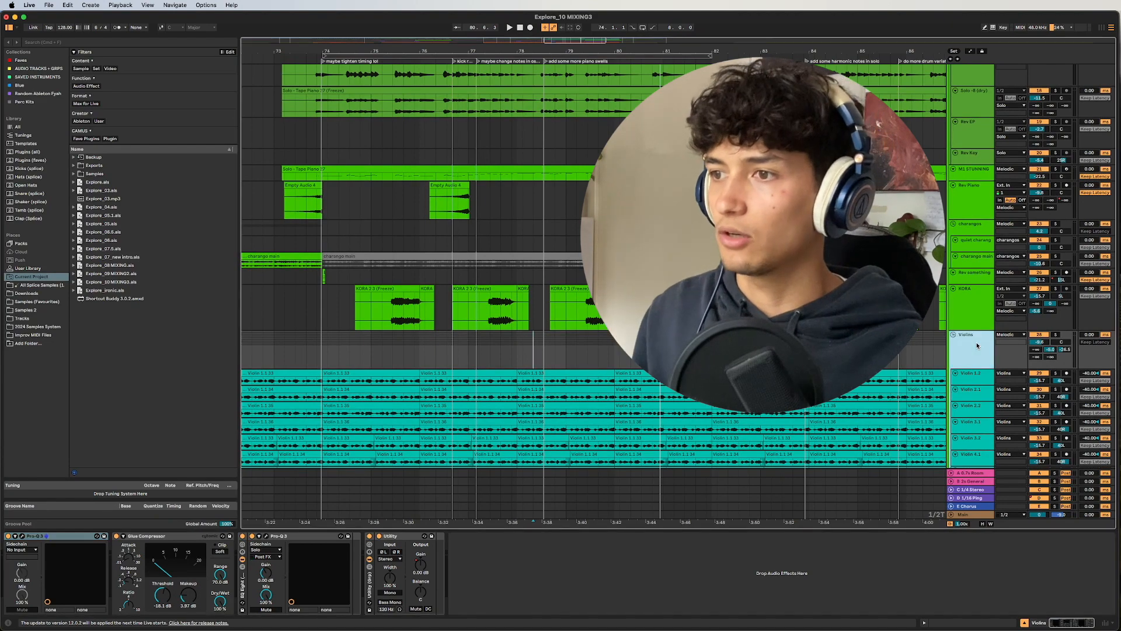
click(266, 536)
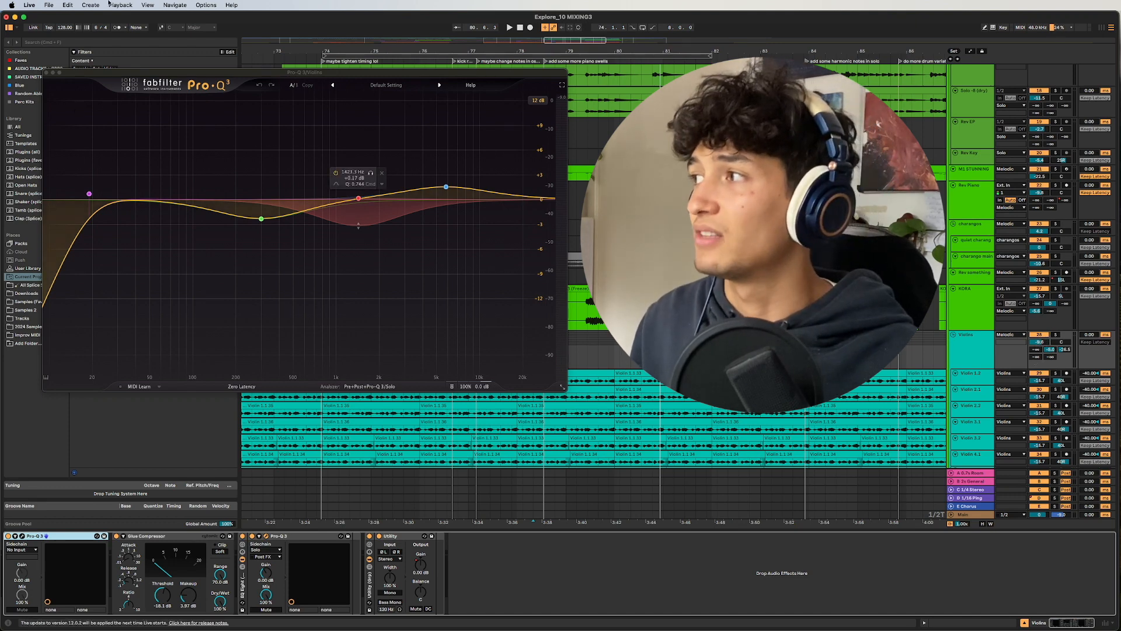
click(46, 73)
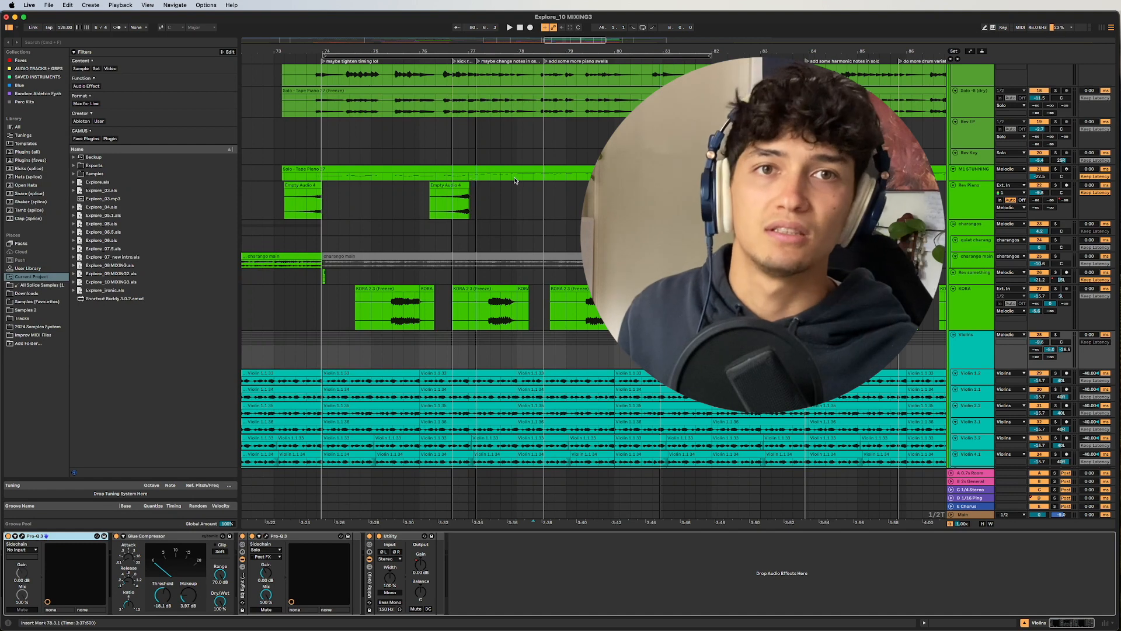
click(511, 353)
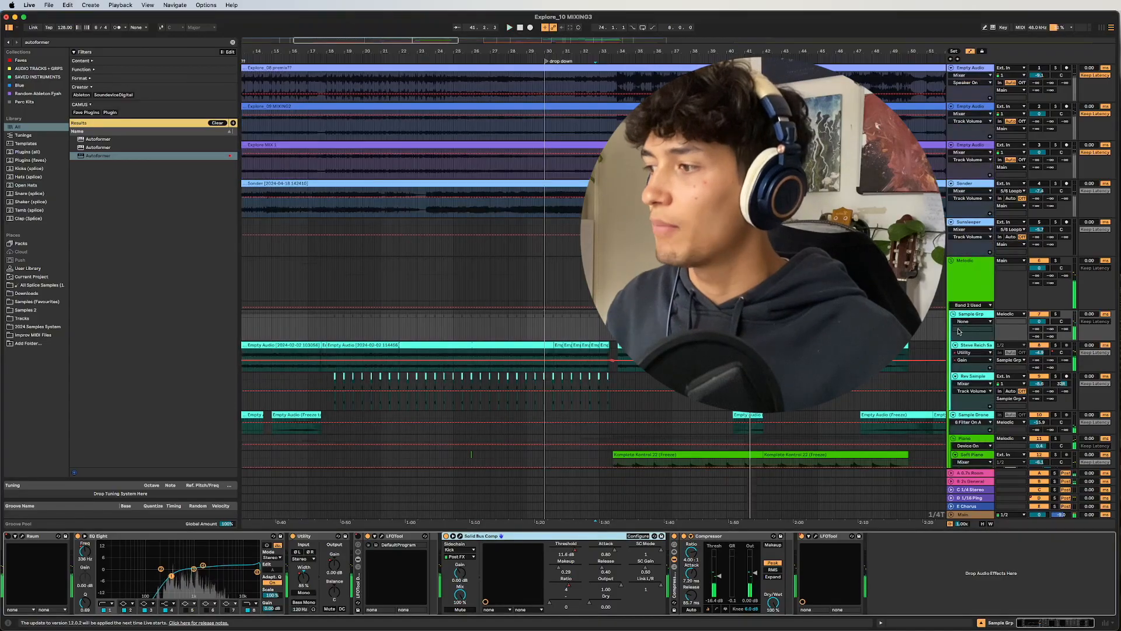
- Show the Sample Grp's Utility stereo width automation and audition the arrangement, moving playback back to around bar 25
click(304, 577)
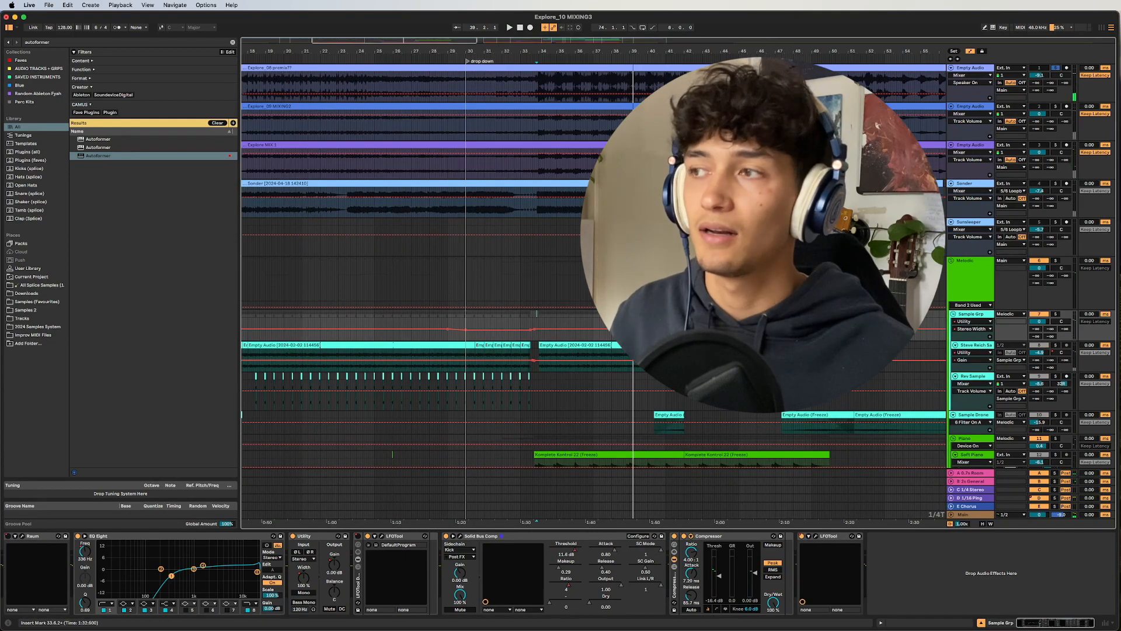
key(space)
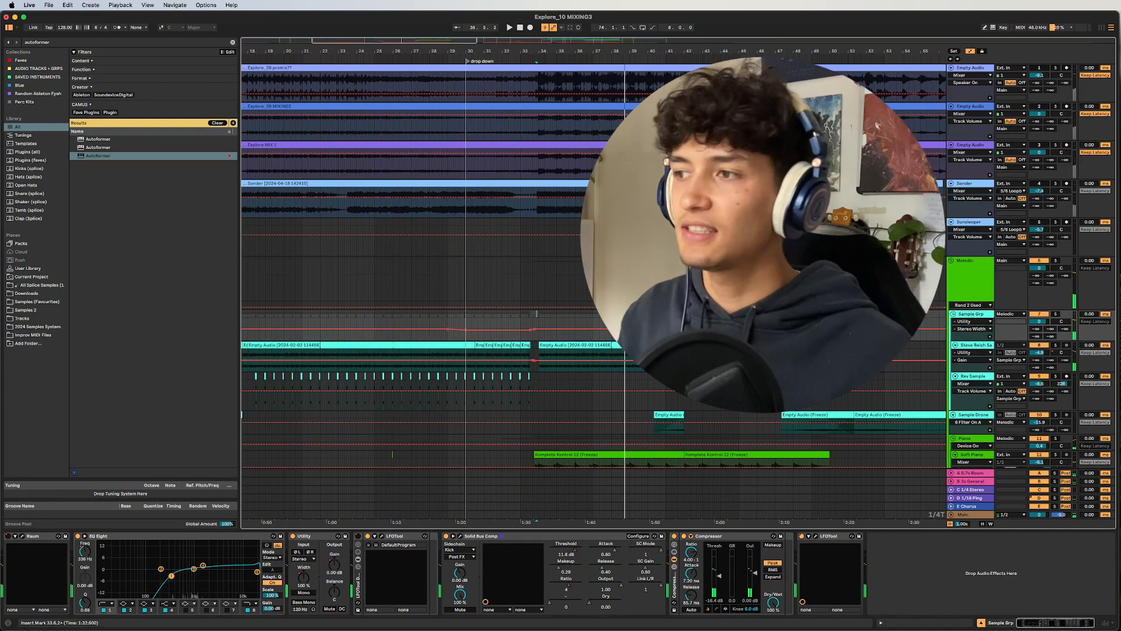
scroll(536, 314, right, 15)
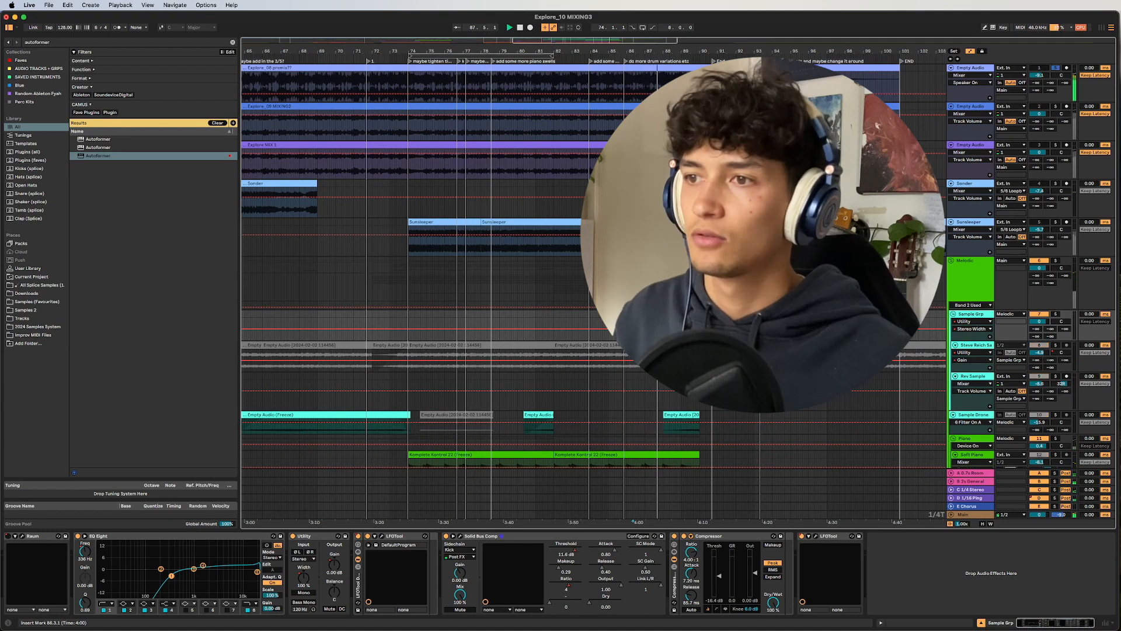
key(s)
scroll(631, 327, left, 20)
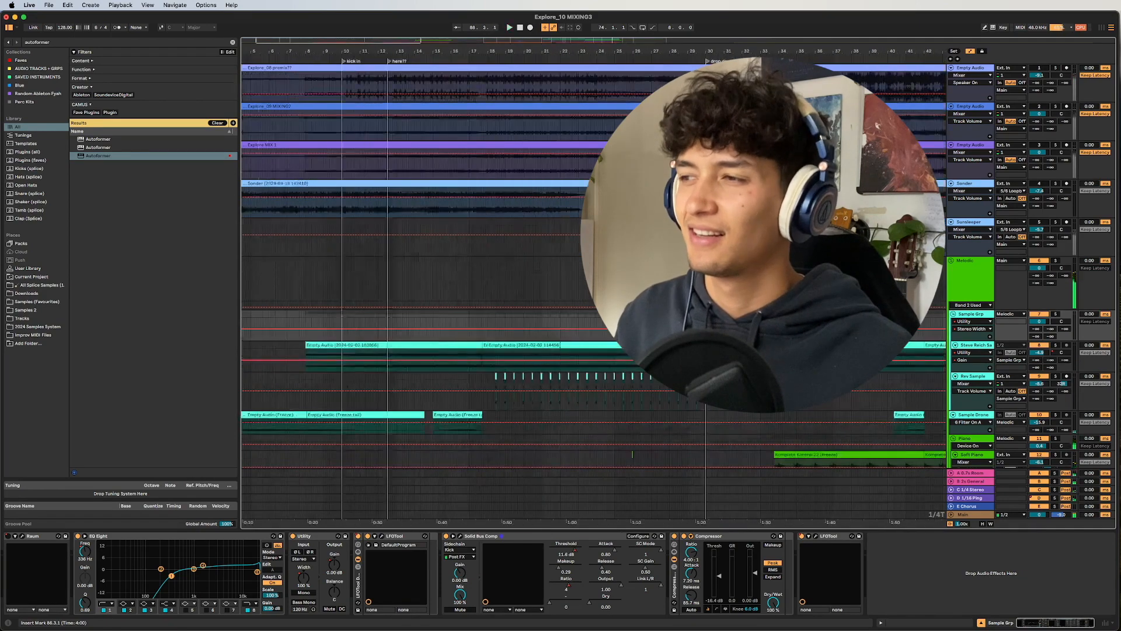
click(631, 327)
key(space)
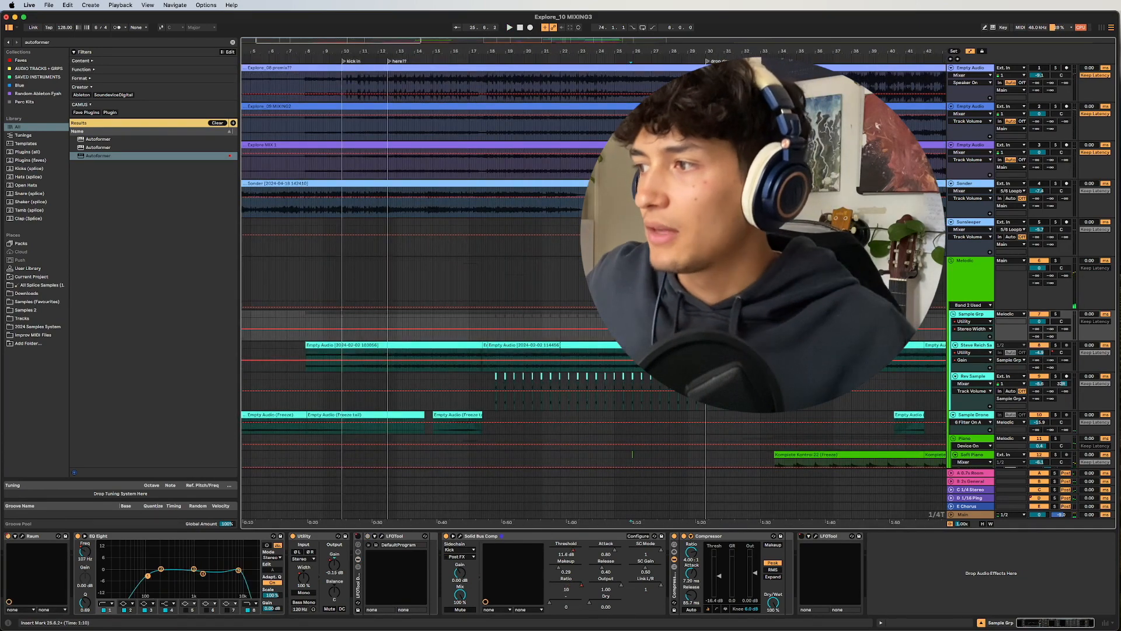
- Play the Steve Reich Sample track soloed and compare it with its EQ Eight switched off and back on
click(445, 359)
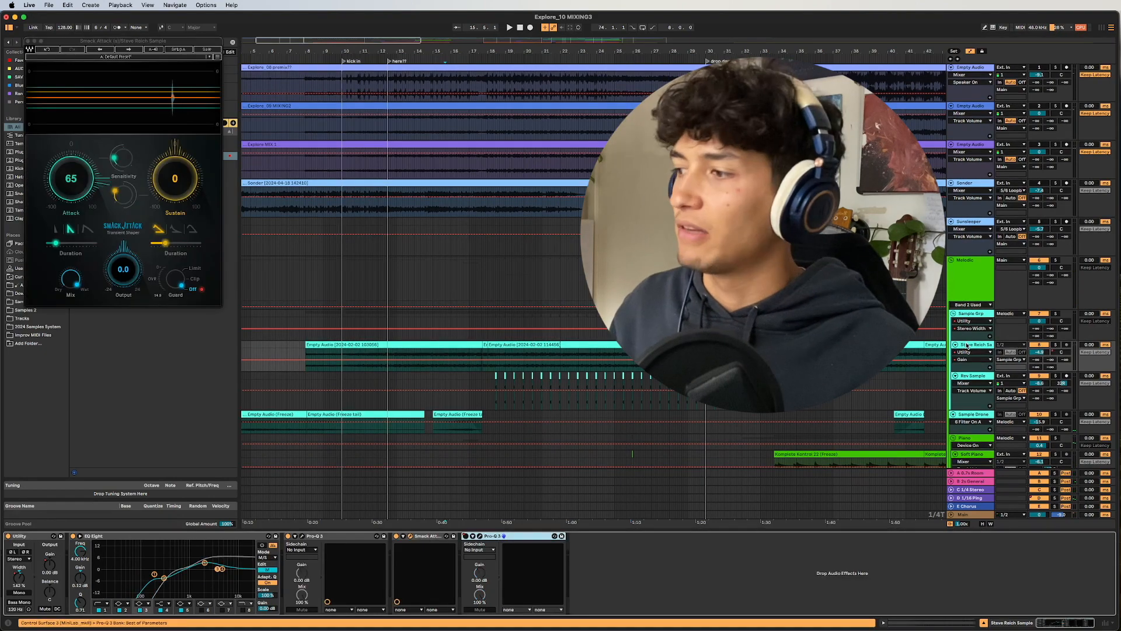
click(123, 536)
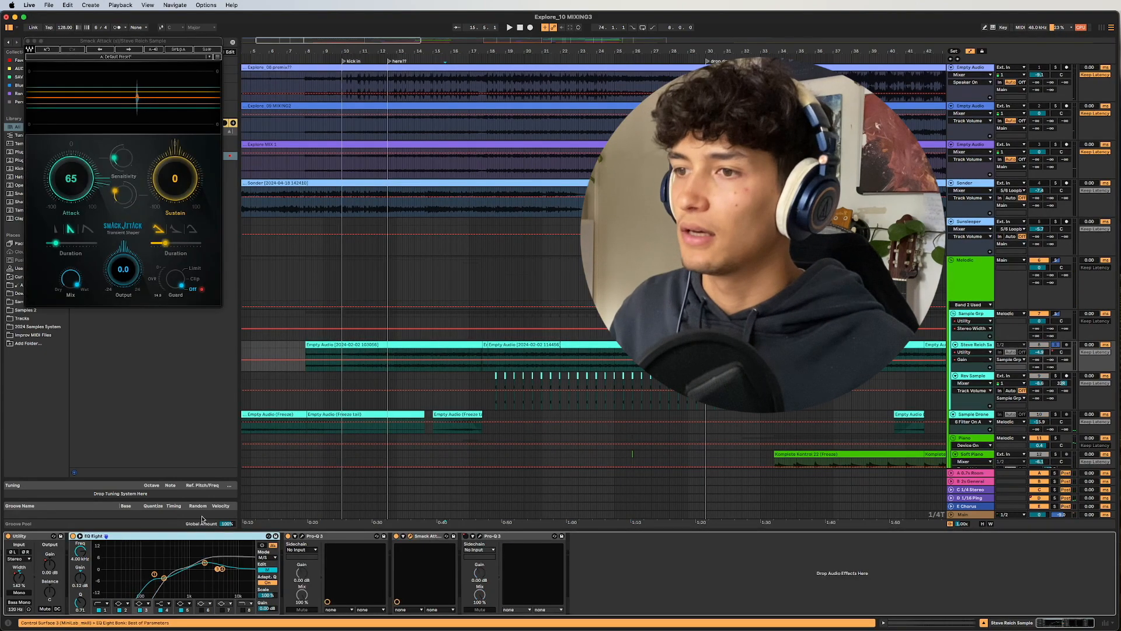
key(space)
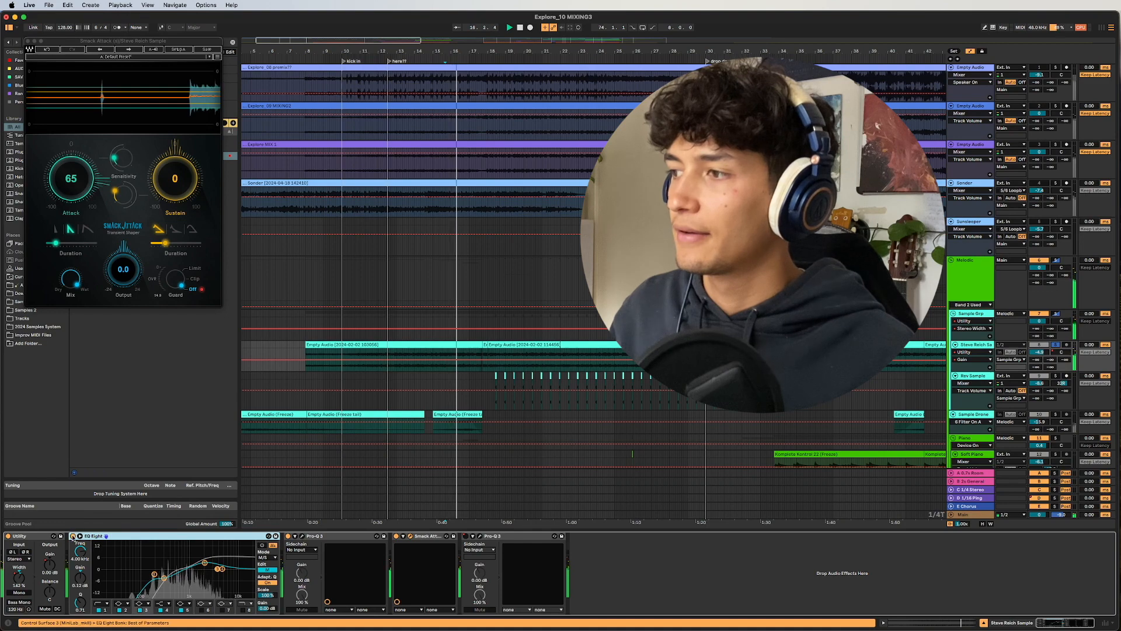
click(72, 536)
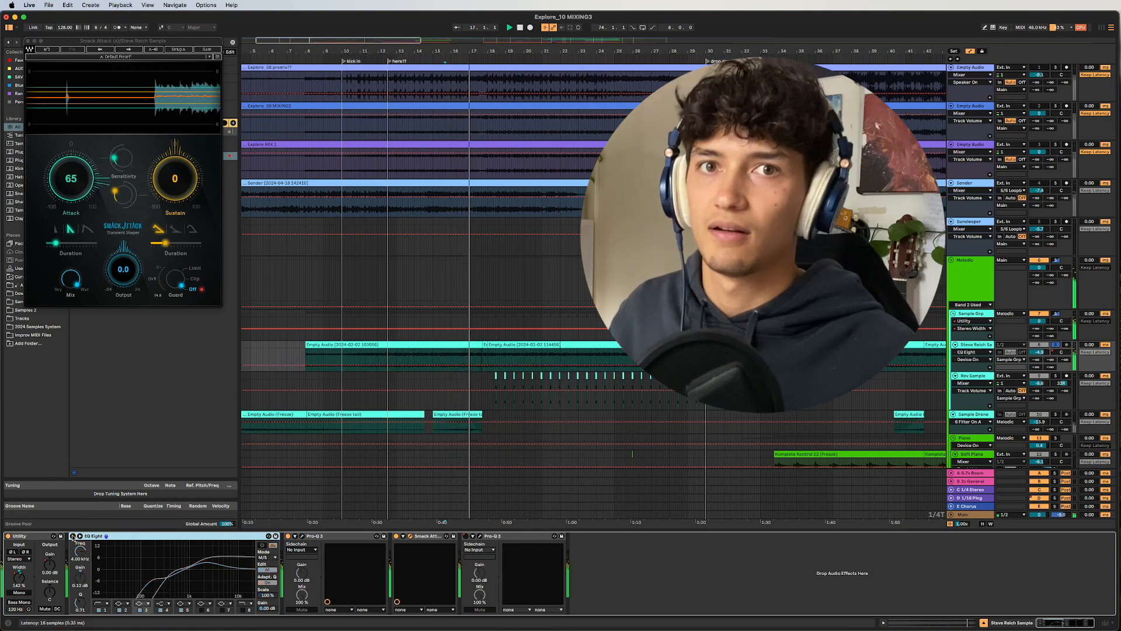
click(72, 536)
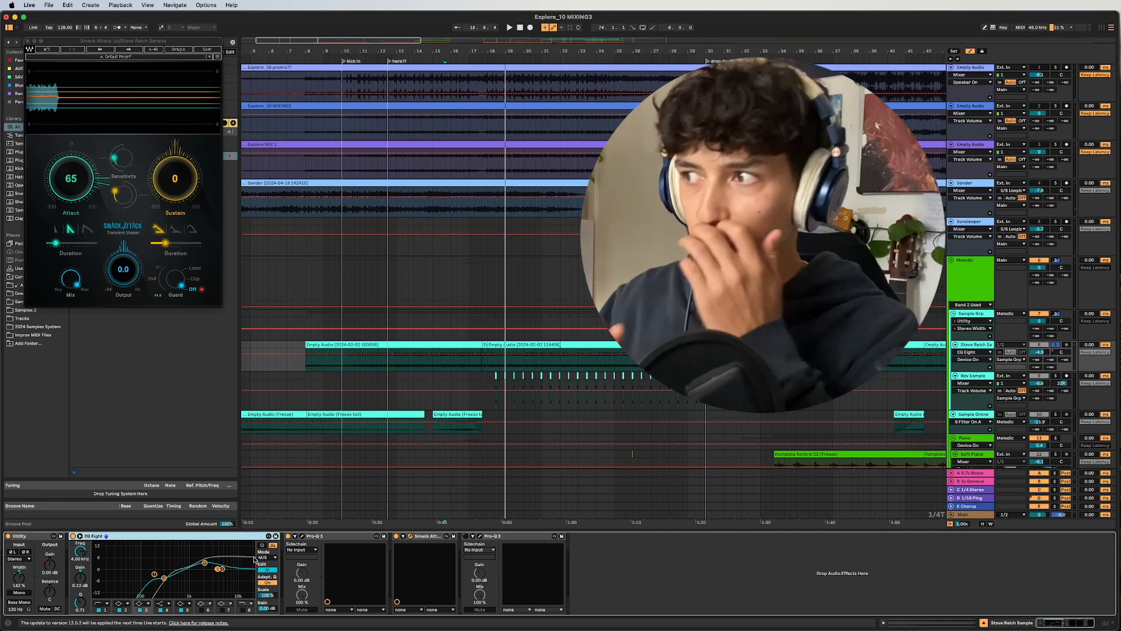
- Delete the Pro-Q 3 before Smack Attack on the Steve Reich Sample track, and play the soloed sample
click(335, 536)
key(Delete)
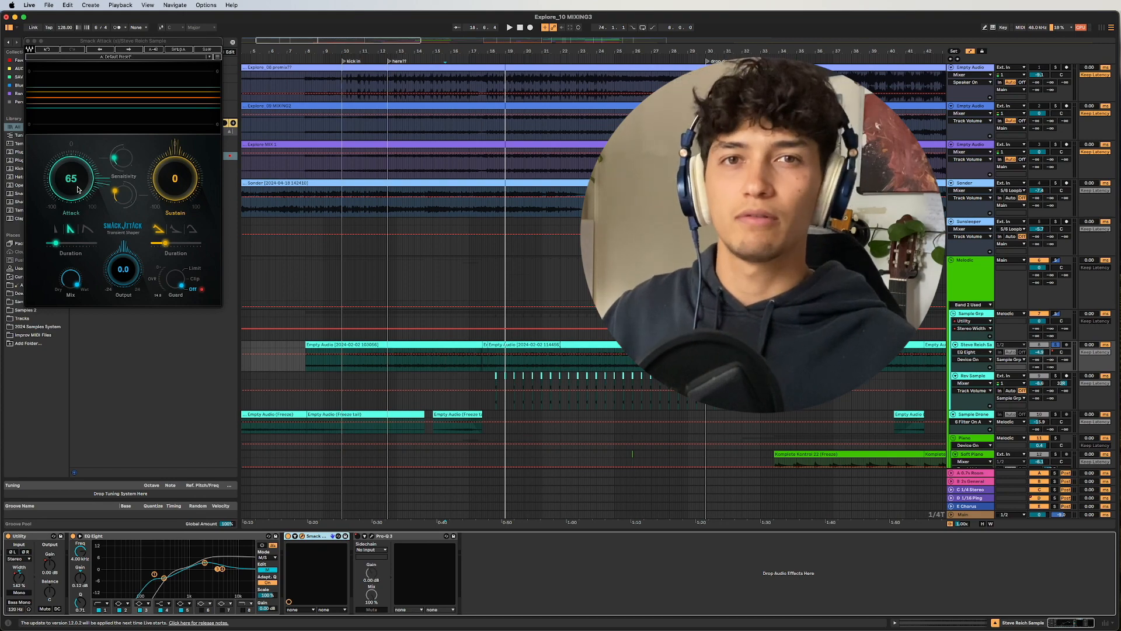
key(space)
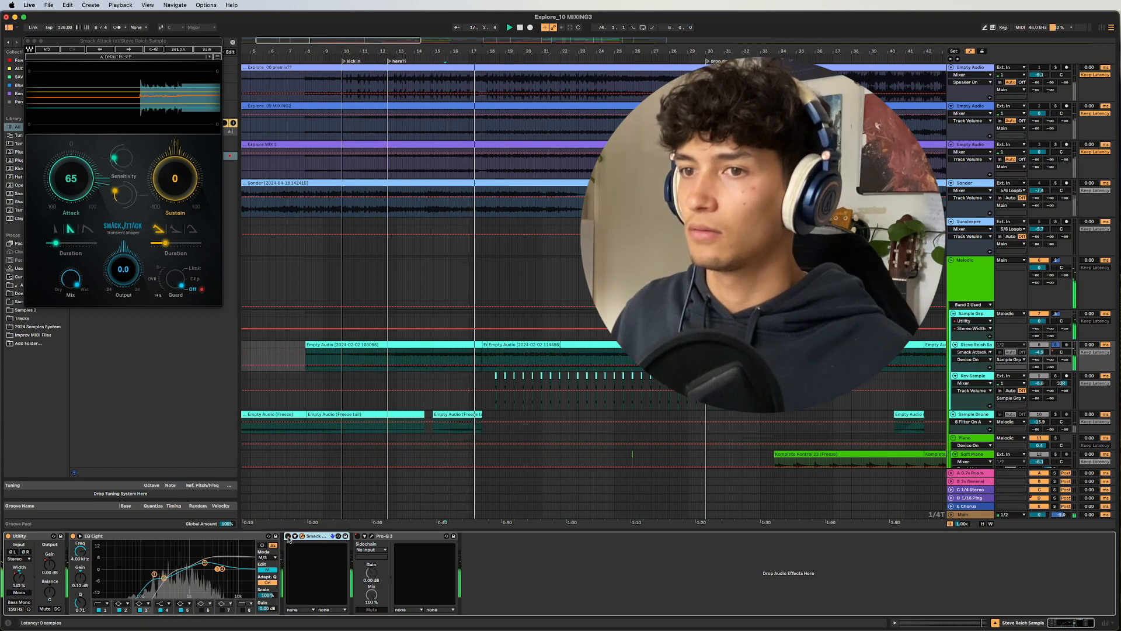